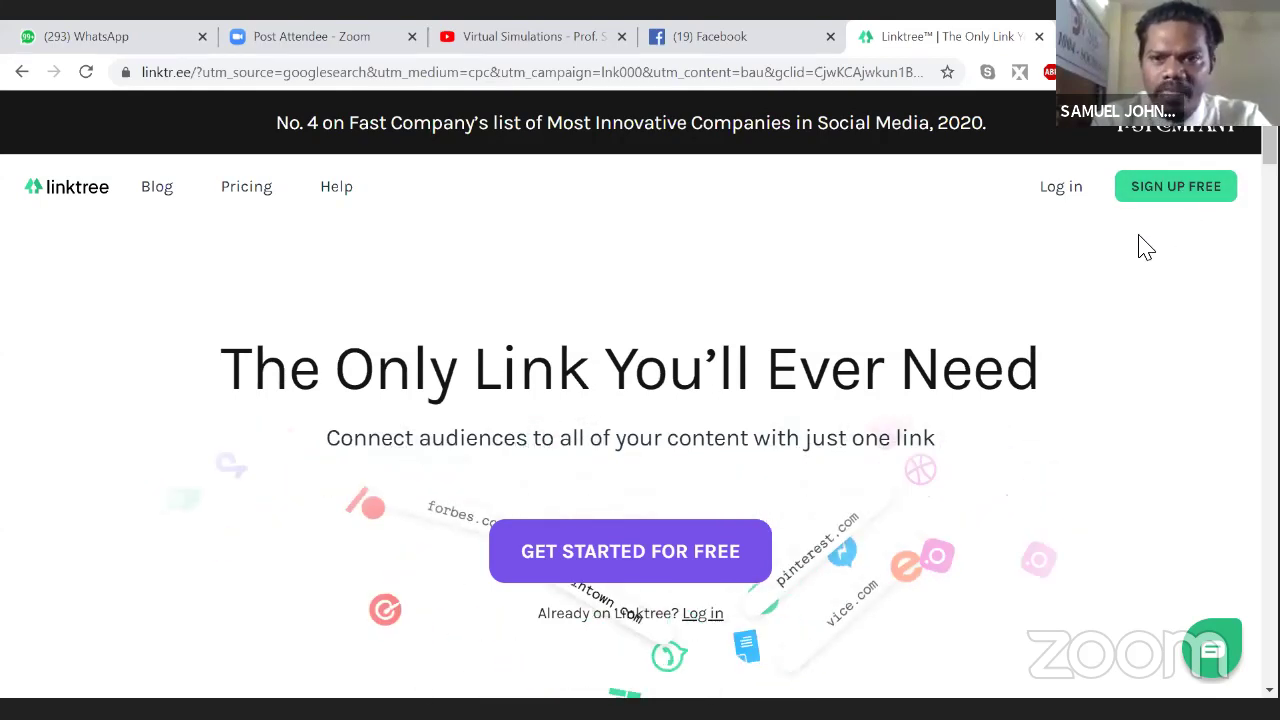
Step: Log in to the Linktree admin with the saved username and account password
{"action": "left_click", "coordinate": [1063, 205]}
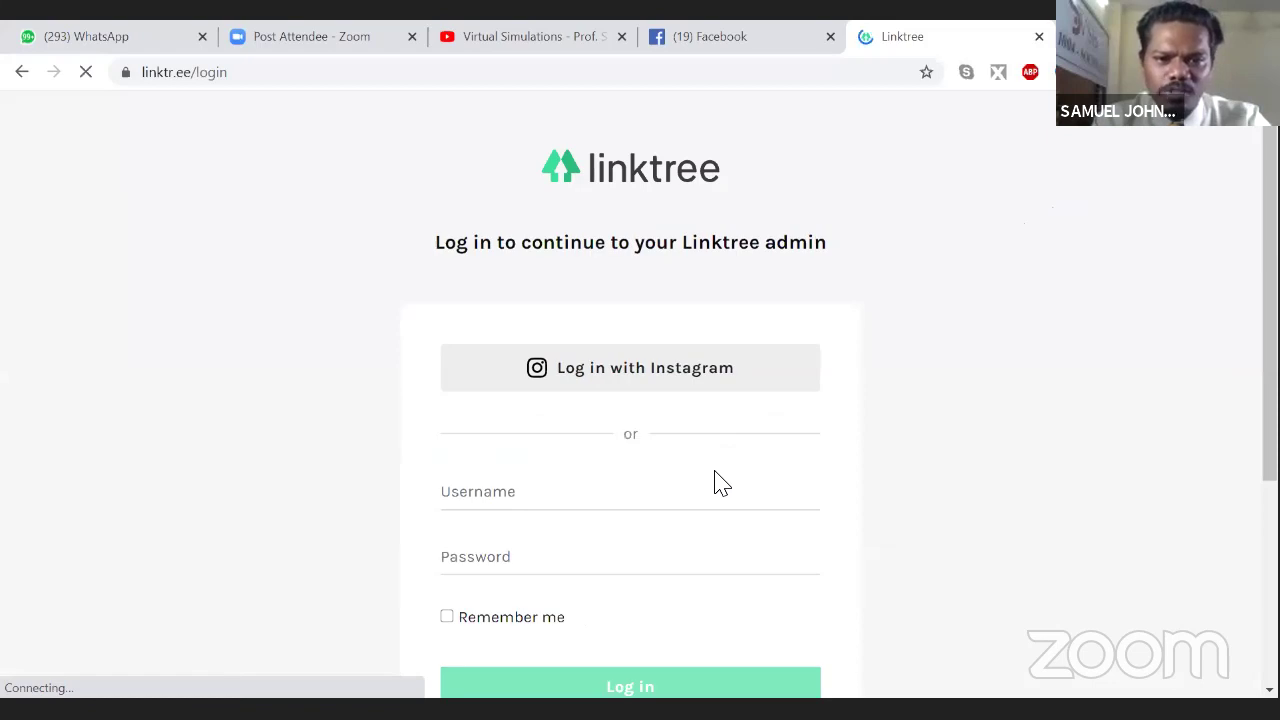
{"action": "left_click", "coordinate": [718, 488]}
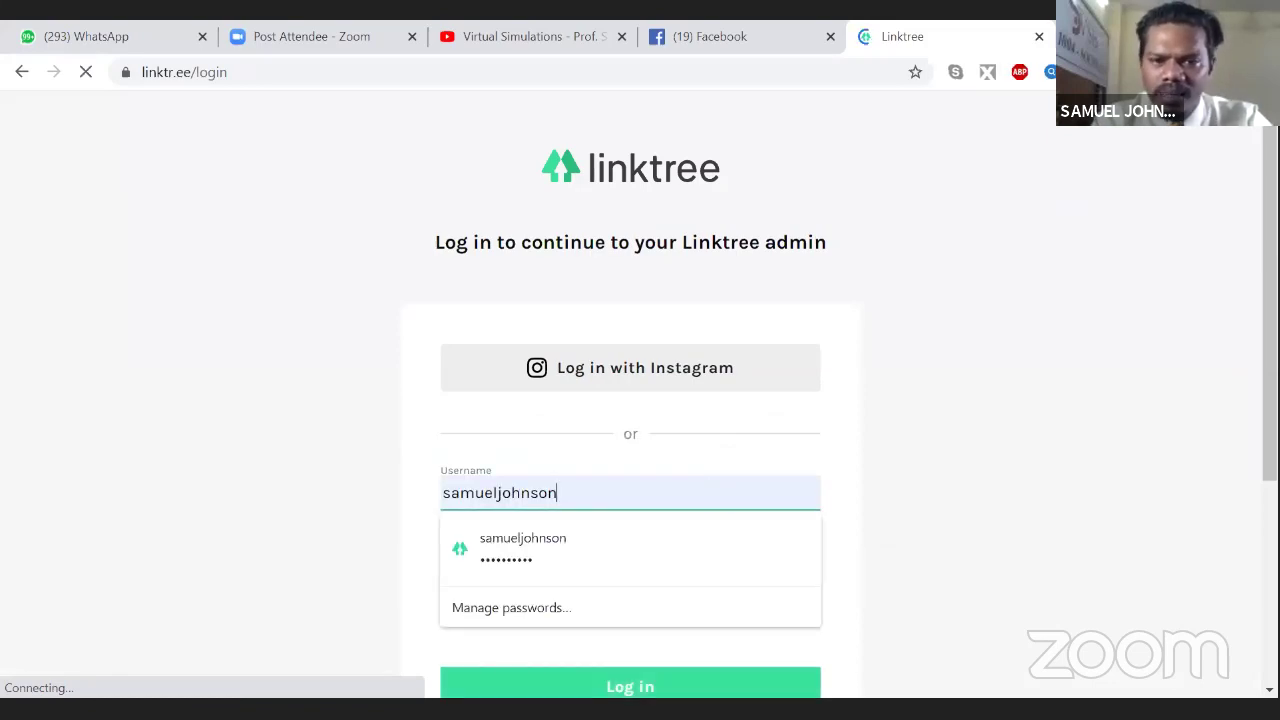
{"action": "scroll", "coordinate": [644, 536], "scroll_direction": "down", "scroll_amount": 1}
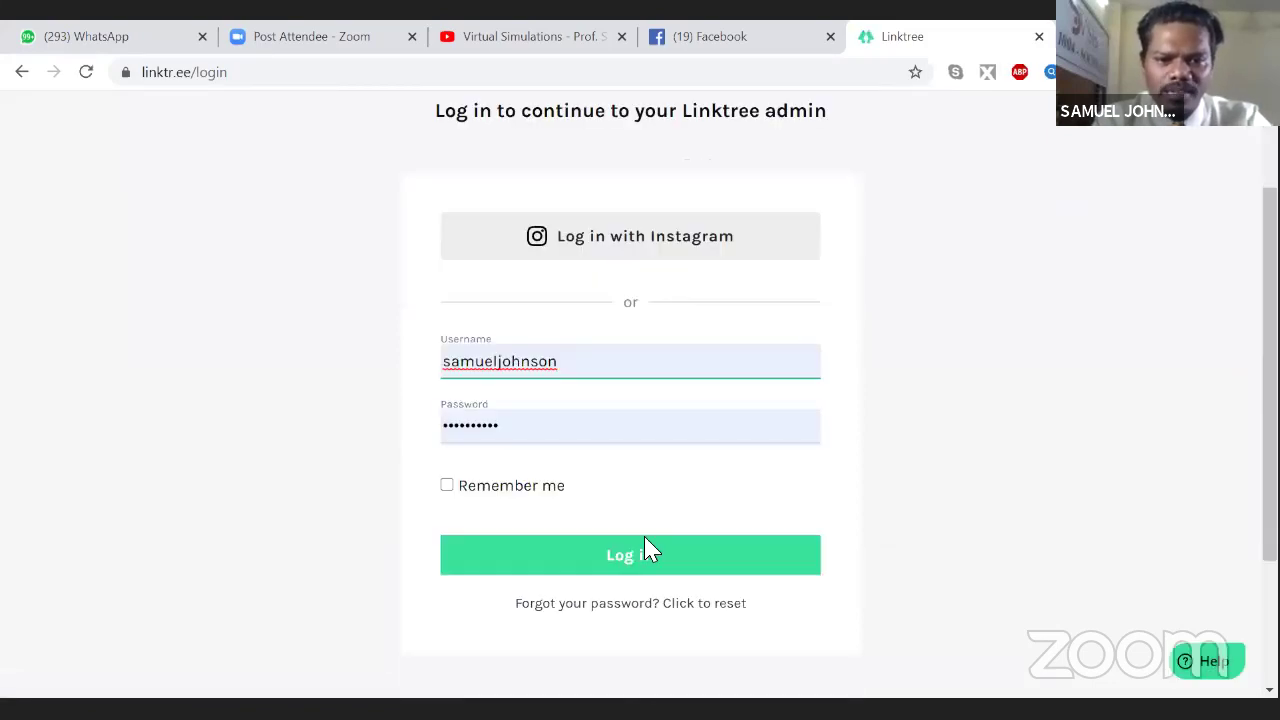
{"action": "left_click", "coordinate": [646, 552]}
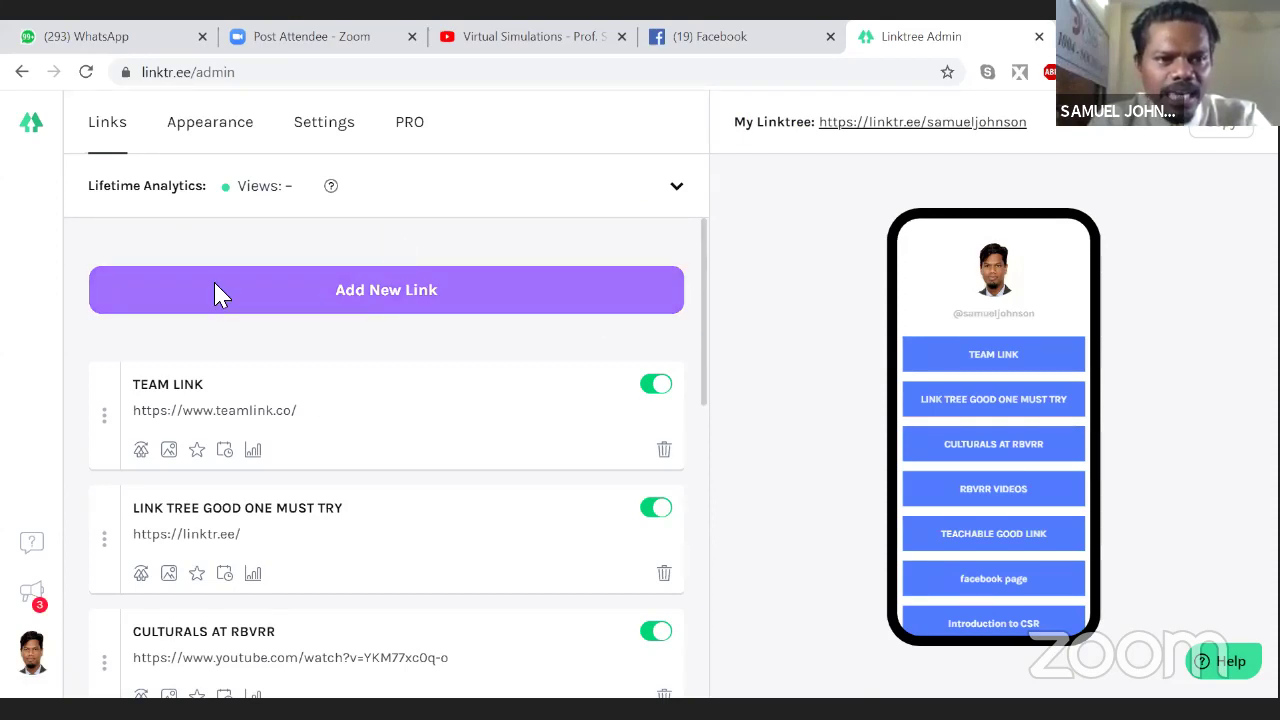
Step: Delete the TEAM LINK and LINK TREE GOOD ONE MUST TRY entries from the list of links
{"action": "left_click", "coordinate": [395, 305]}
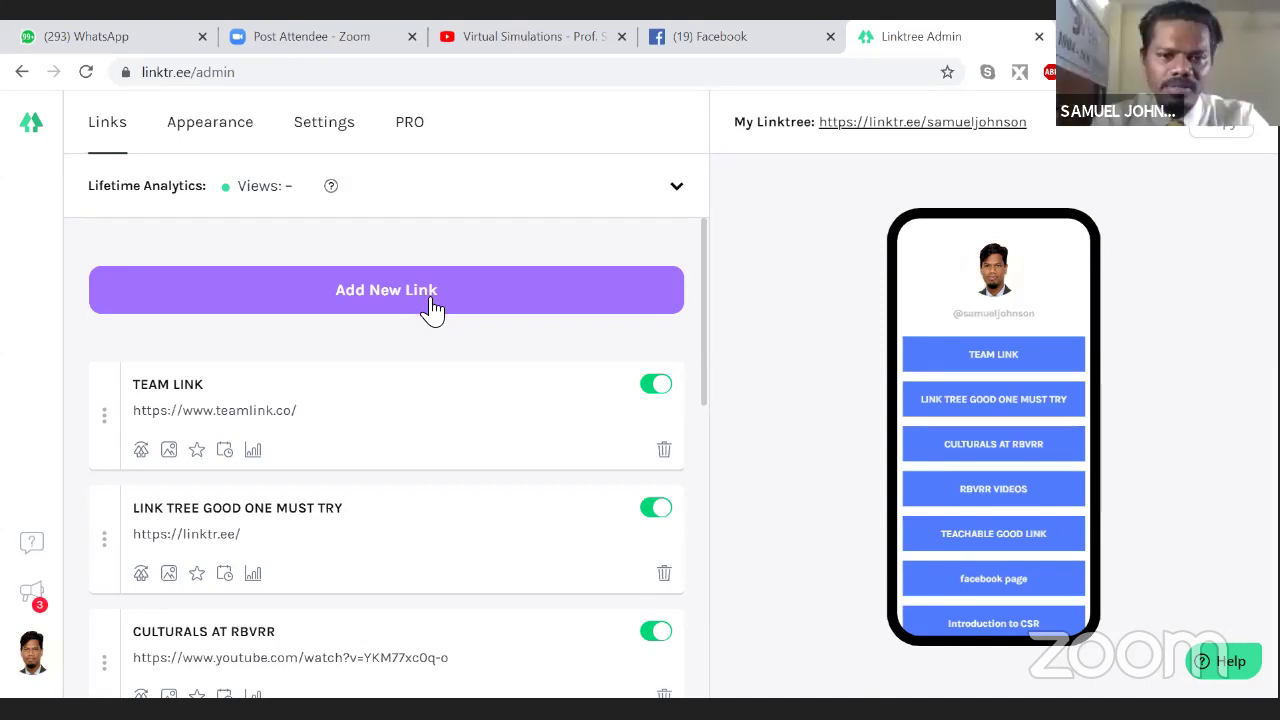
{"action": "left_click", "coordinate": [665, 575]}
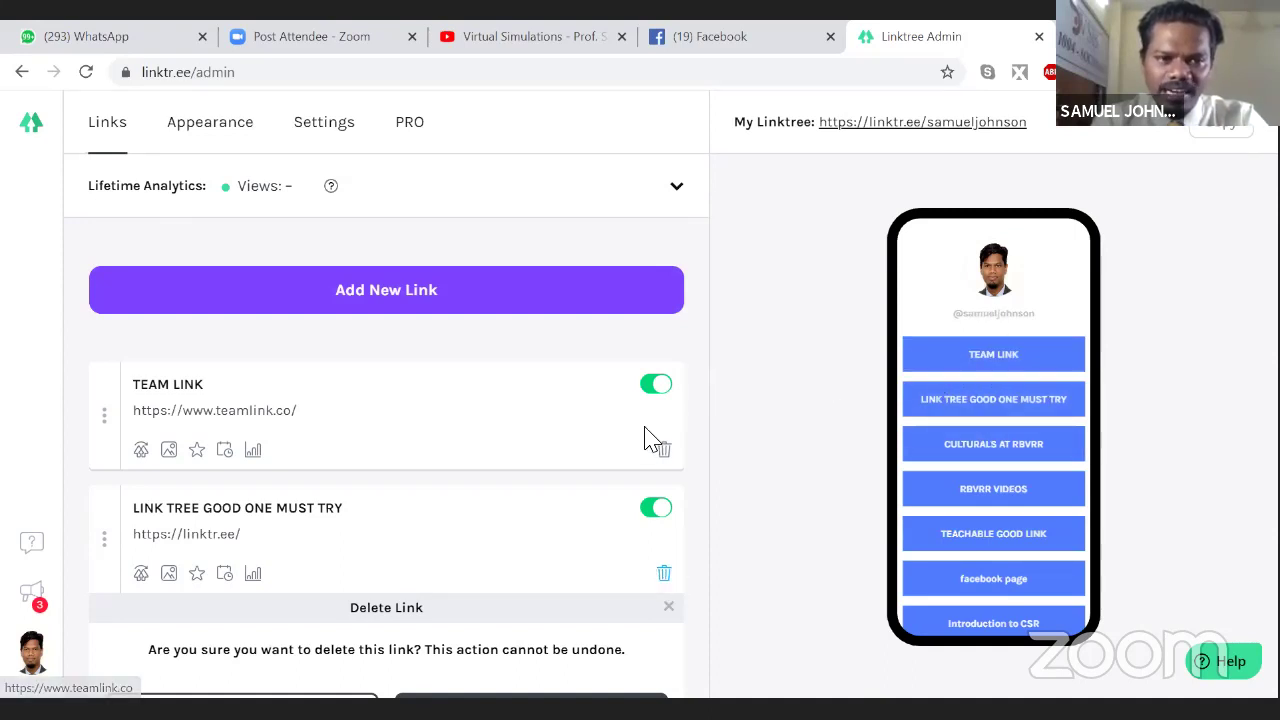
{"action": "left_click", "coordinate": [664, 452]}
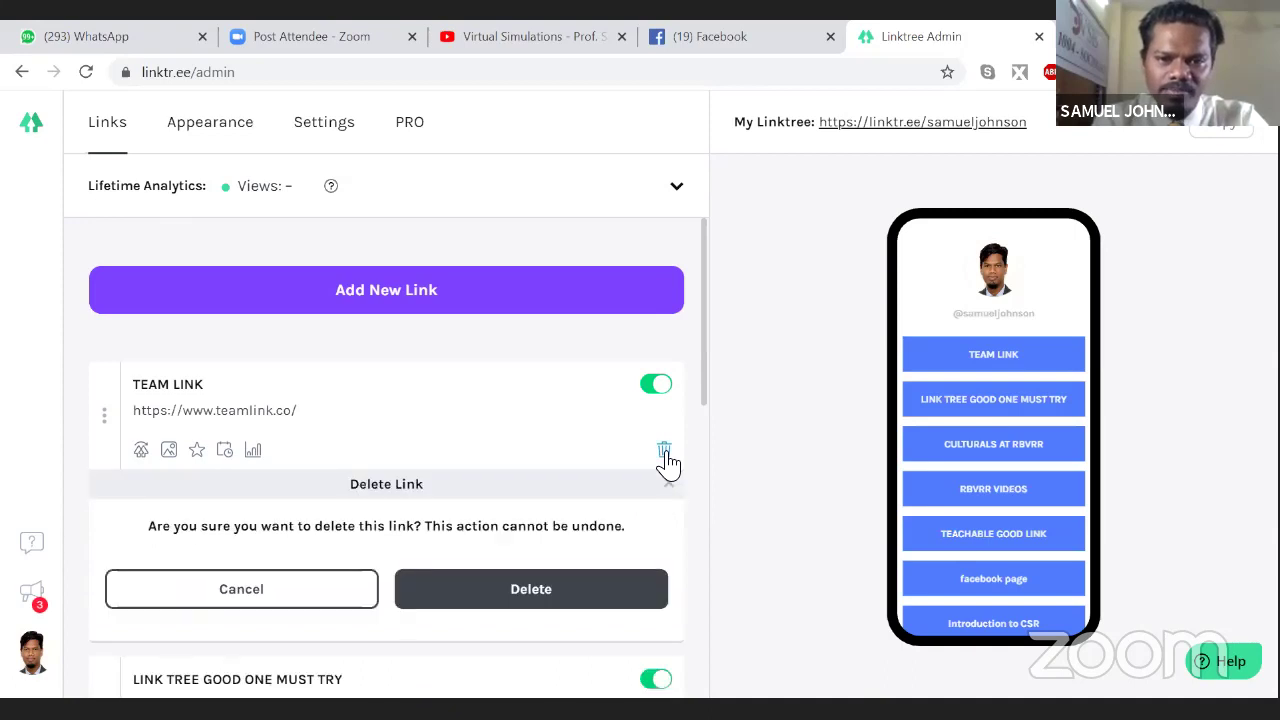
{"action": "left_click", "coordinate": [604, 588]}
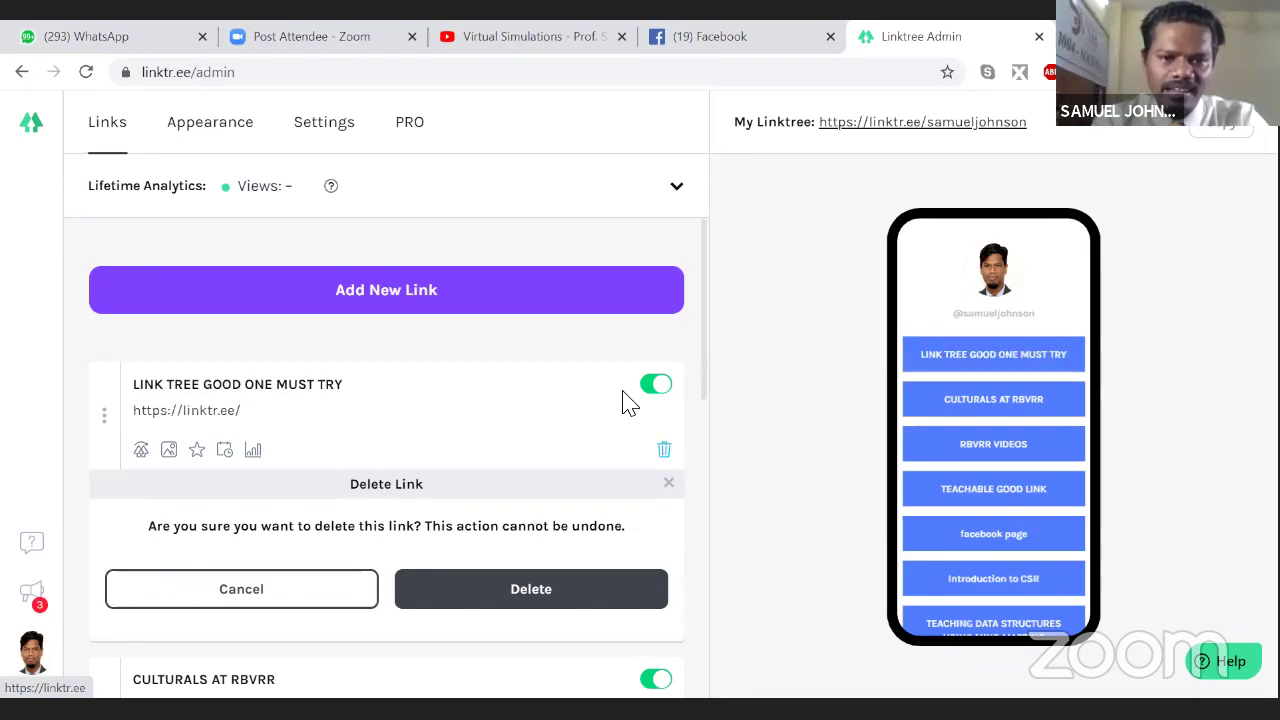
{"action": "left_click", "coordinate": [663, 451]}
{"action": "left_click", "coordinate": [663, 451]}
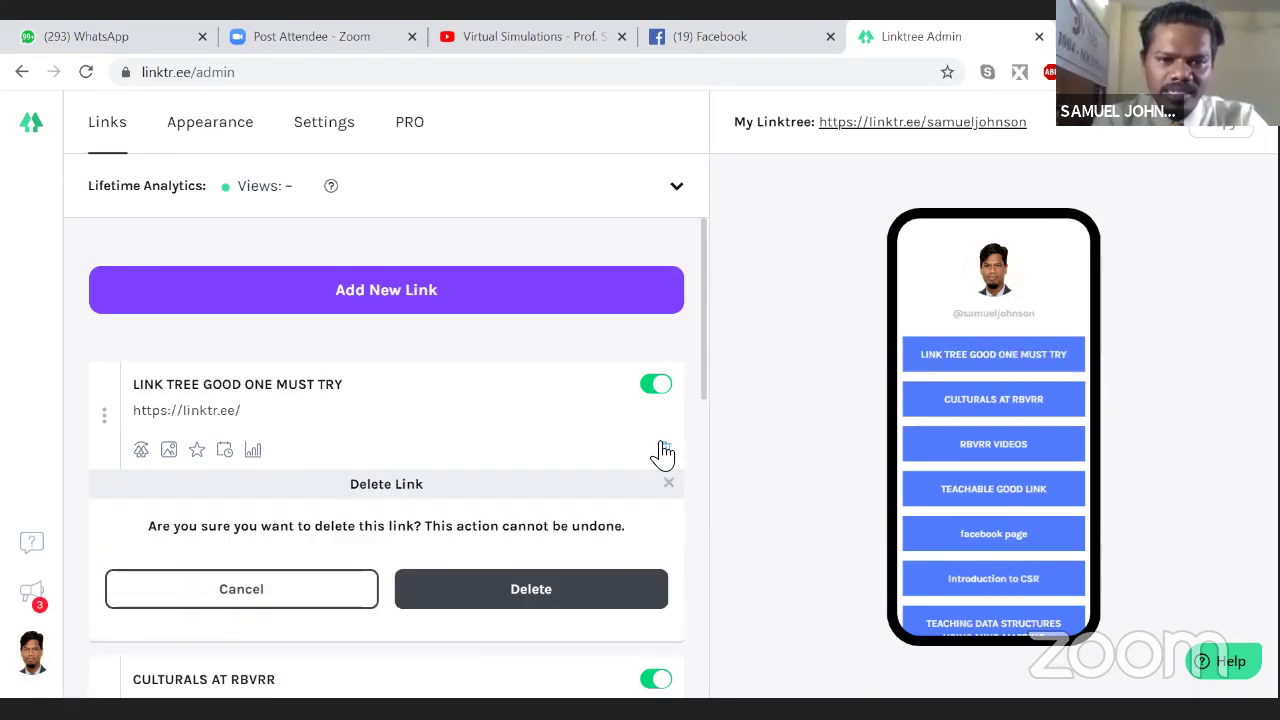
{"action": "left_click", "coordinate": [547, 603]}
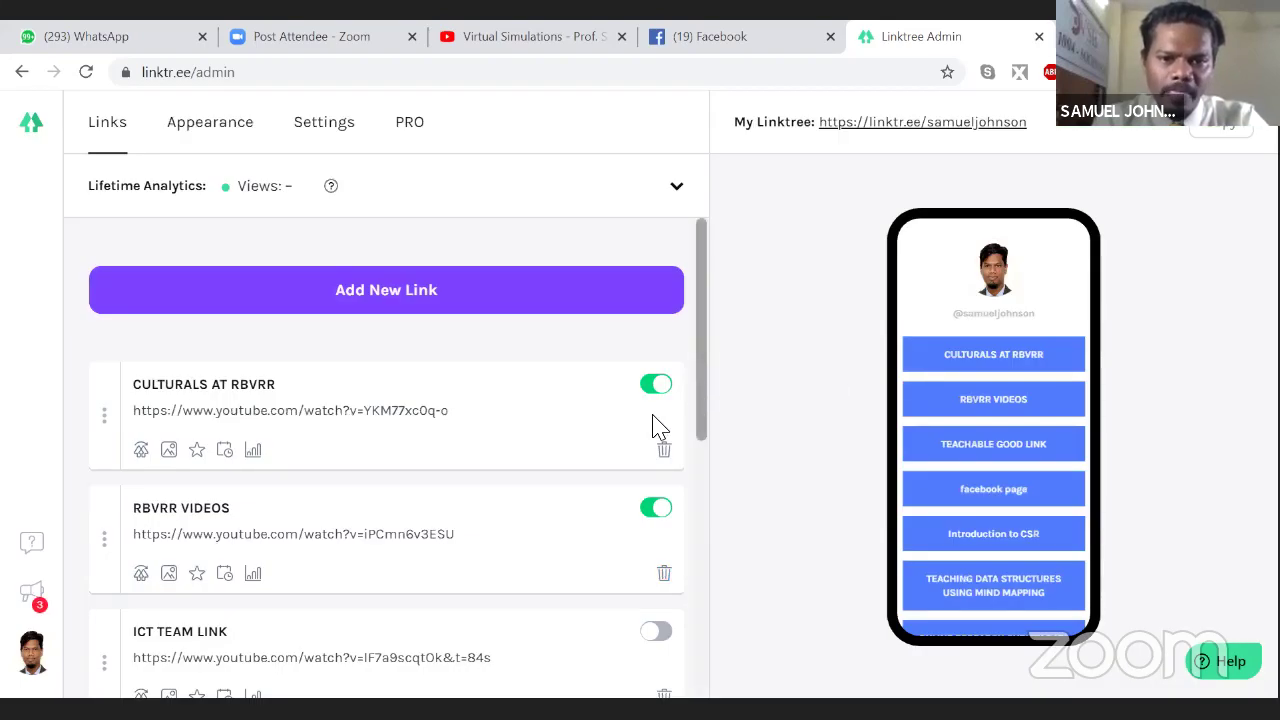
Step: Delete the CULTURALS AT RBVRR and RBVRR VIDEOS entries from the list of links
{"action": "left_click", "coordinate": [663, 451]}
{"action": "left_click", "coordinate": [563, 586]}
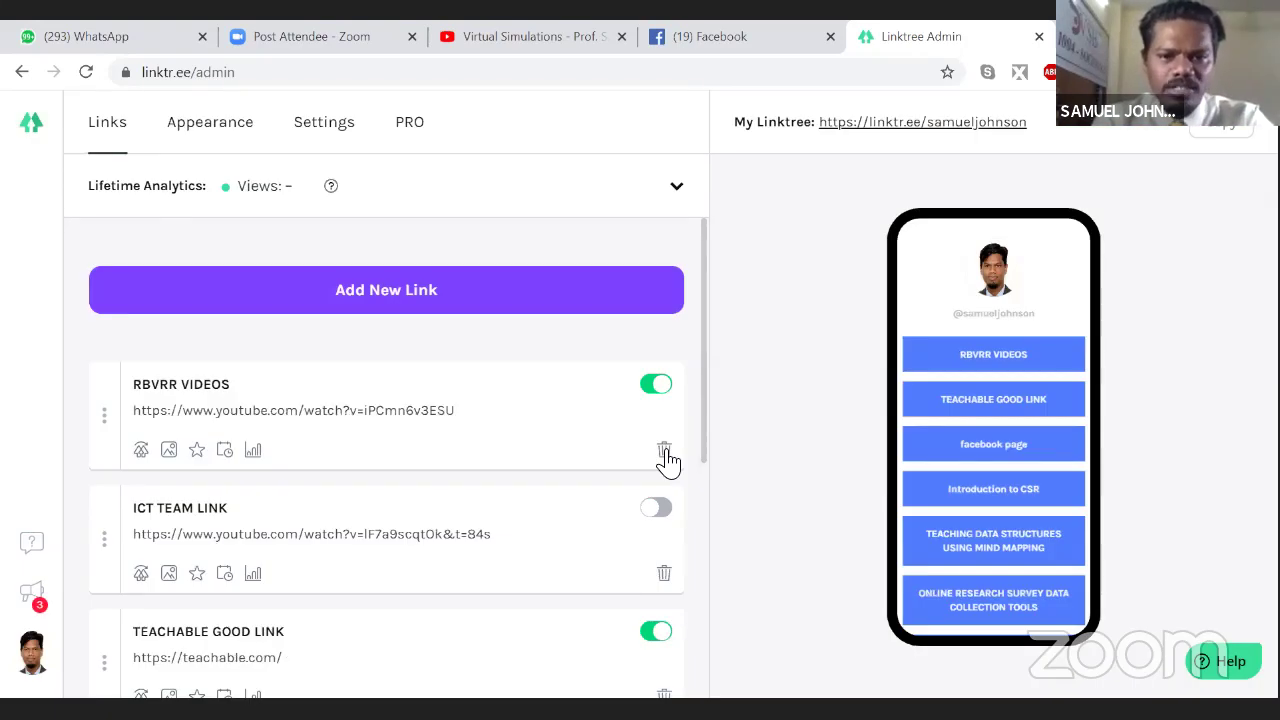
{"action": "left_click", "coordinate": [664, 451]}
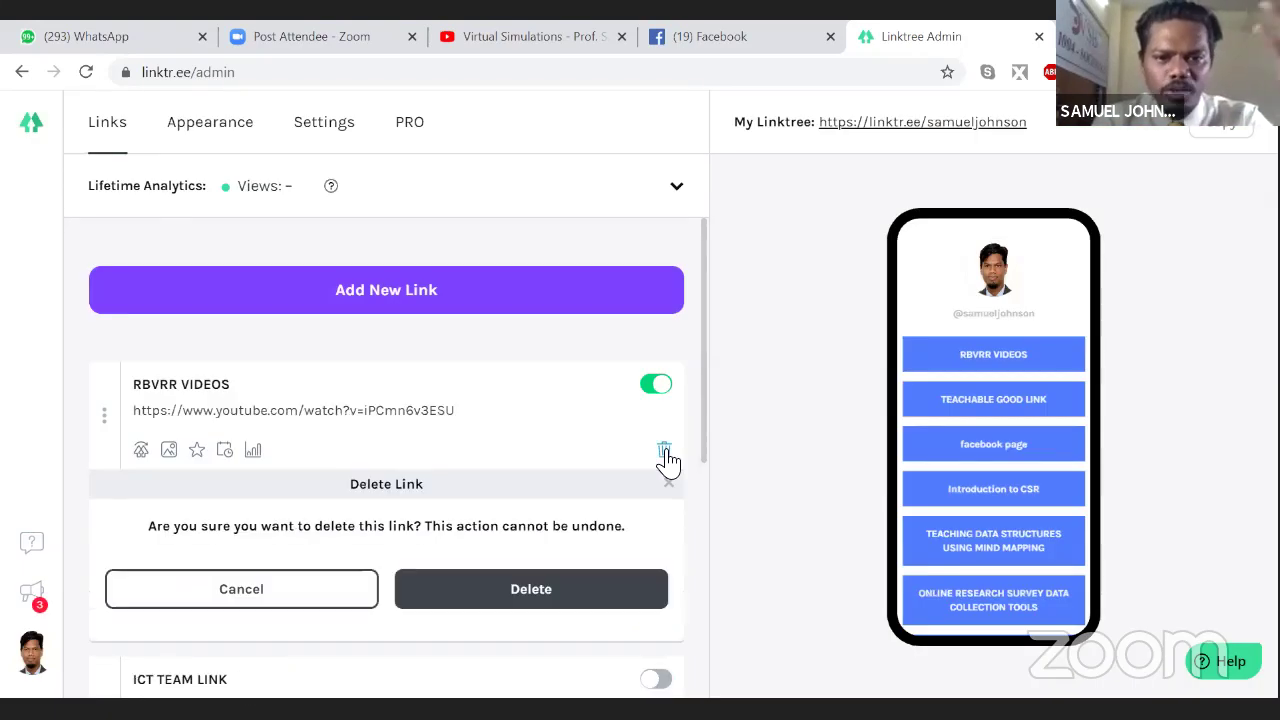
{"action": "left_click", "coordinate": [555, 598]}
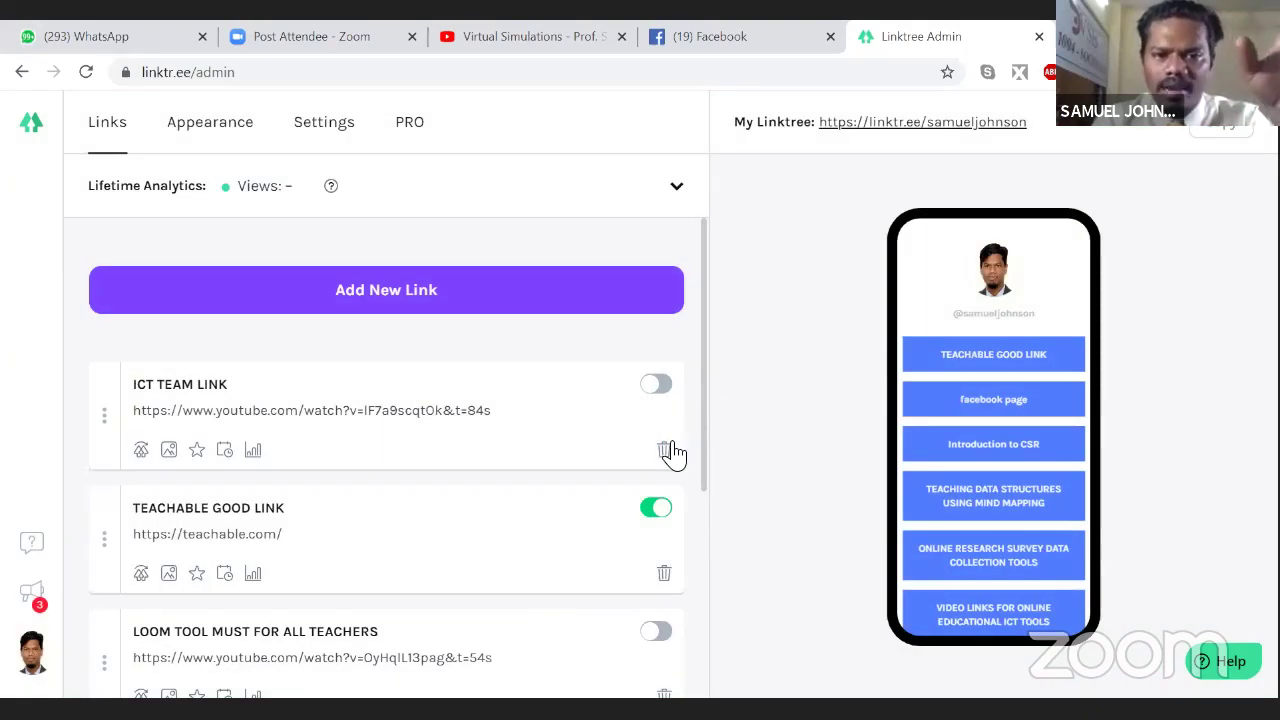
Step: Delete the ICT TEAM LINK and TEACHABLE GOOD LINK entries from the list of links
{"action": "left_click", "coordinate": [664, 451]}
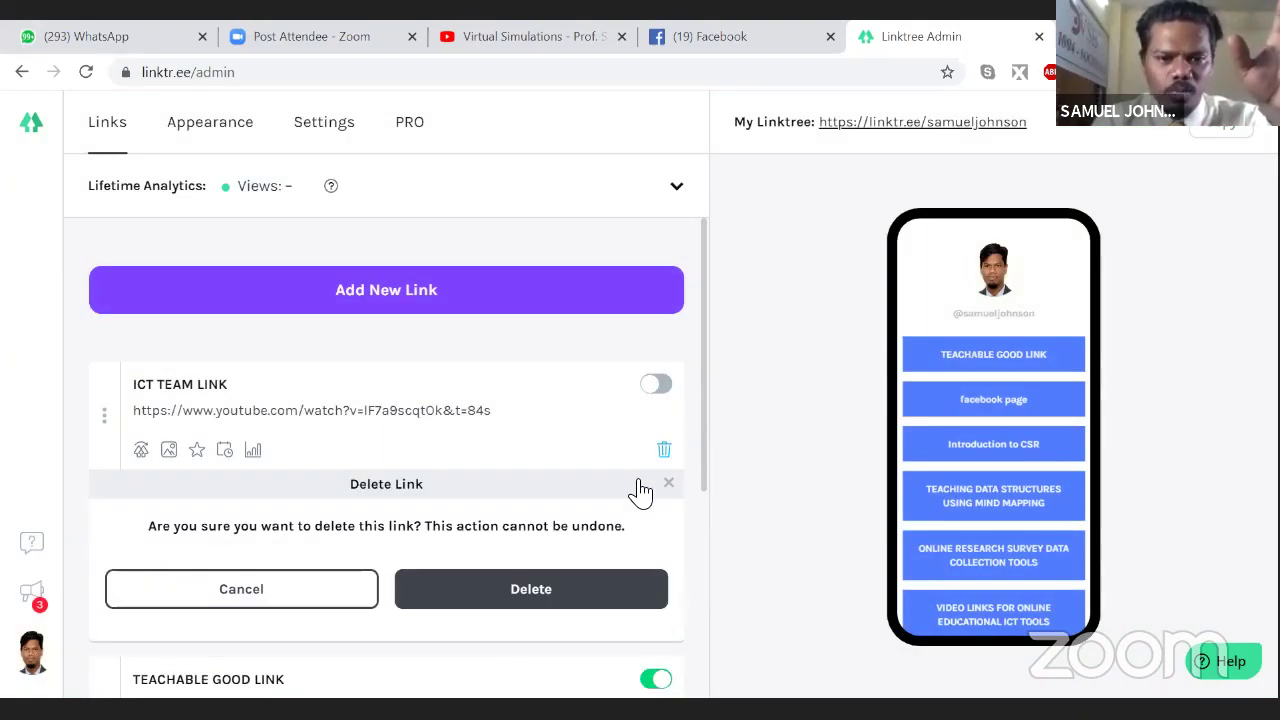
{"action": "left_click", "coordinate": [556, 585]}
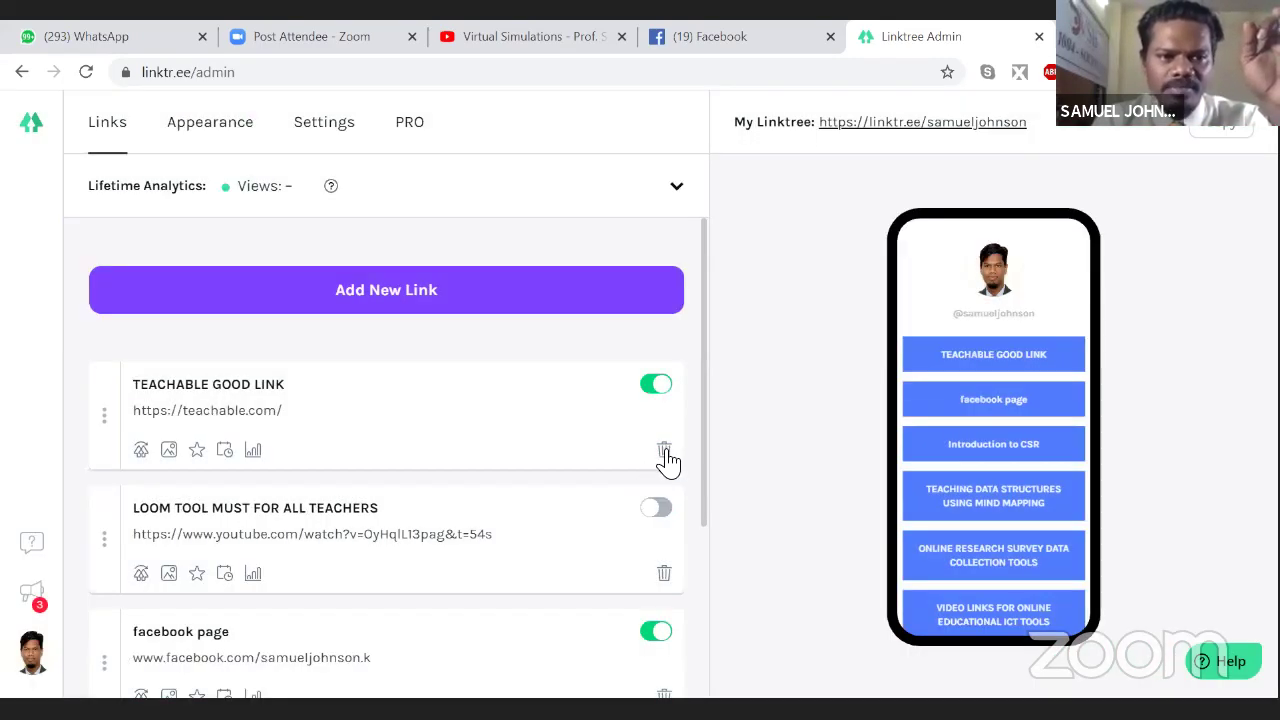
{"action": "left_click", "coordinate": [664, 451]}
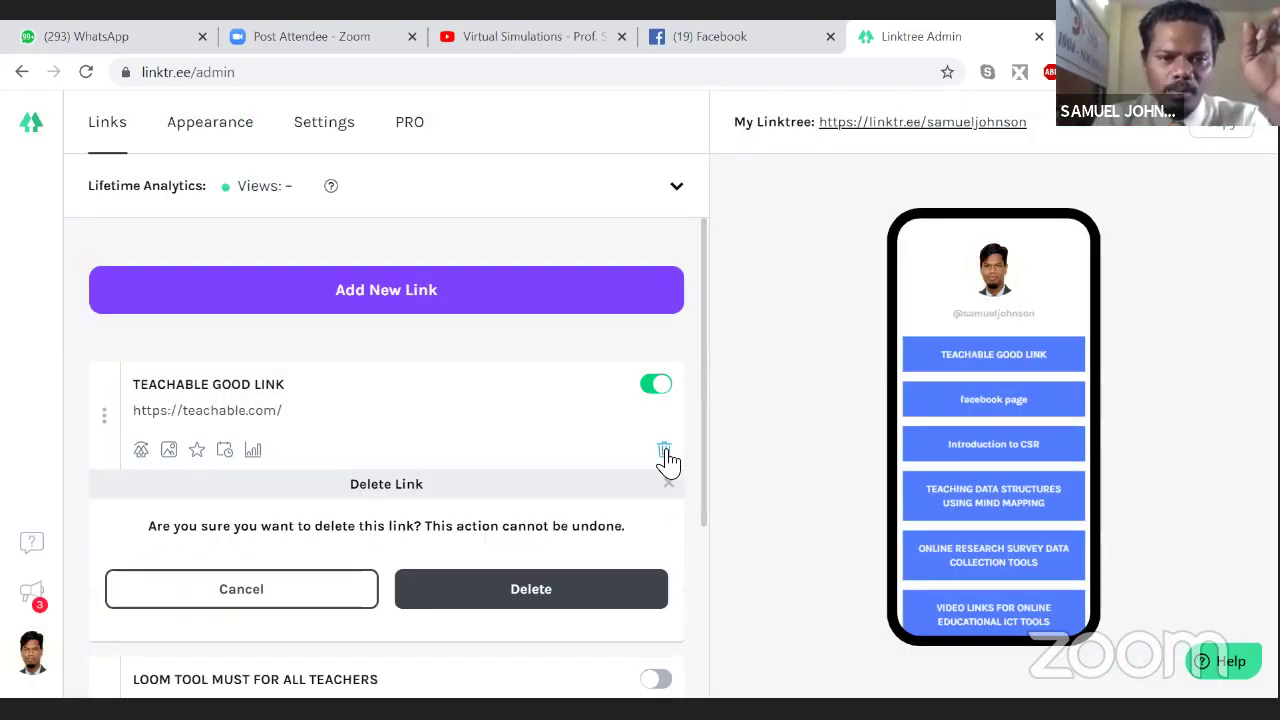
{"action": "left_click", "coordinate": [558, 581]}
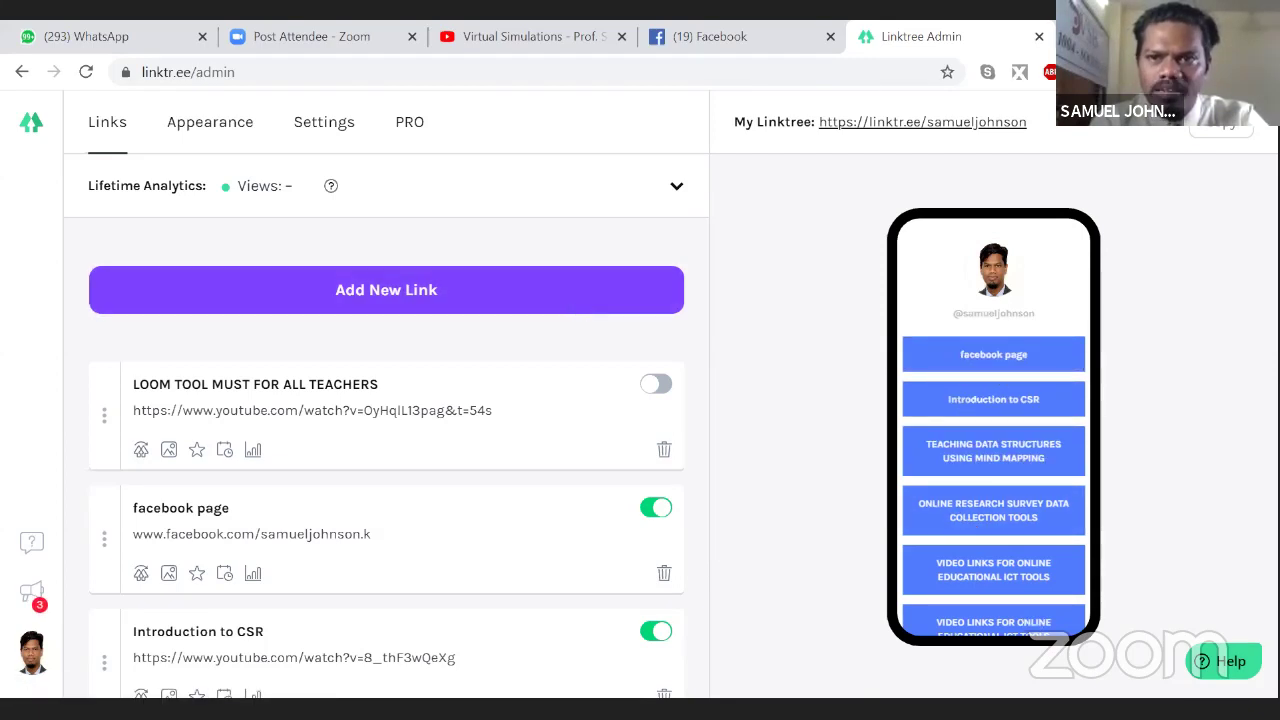
{"action": "key", "text": "ctrl+t"}
{"action": "left_click", "coordinate": [820, 77]}
{"action": "type", "text": "ww"}
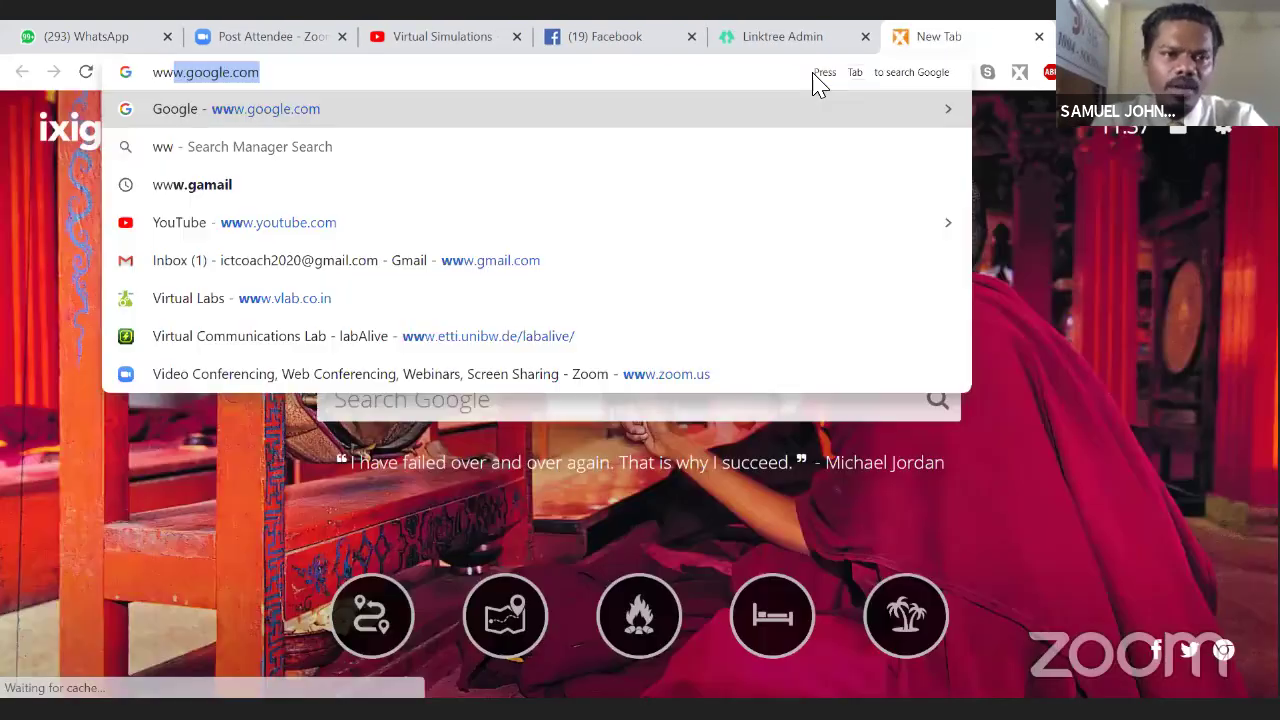
{"action": "type", "text": "w.link"}
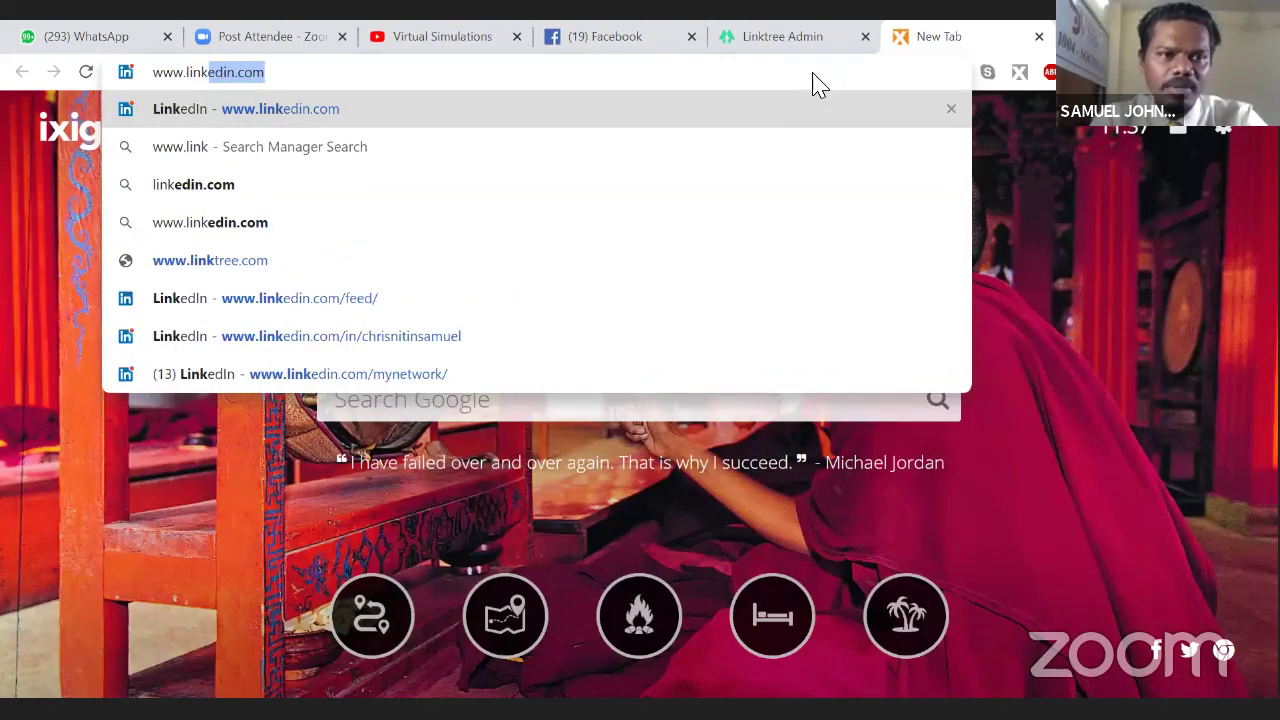
{"action": "type", "text": "tr"}
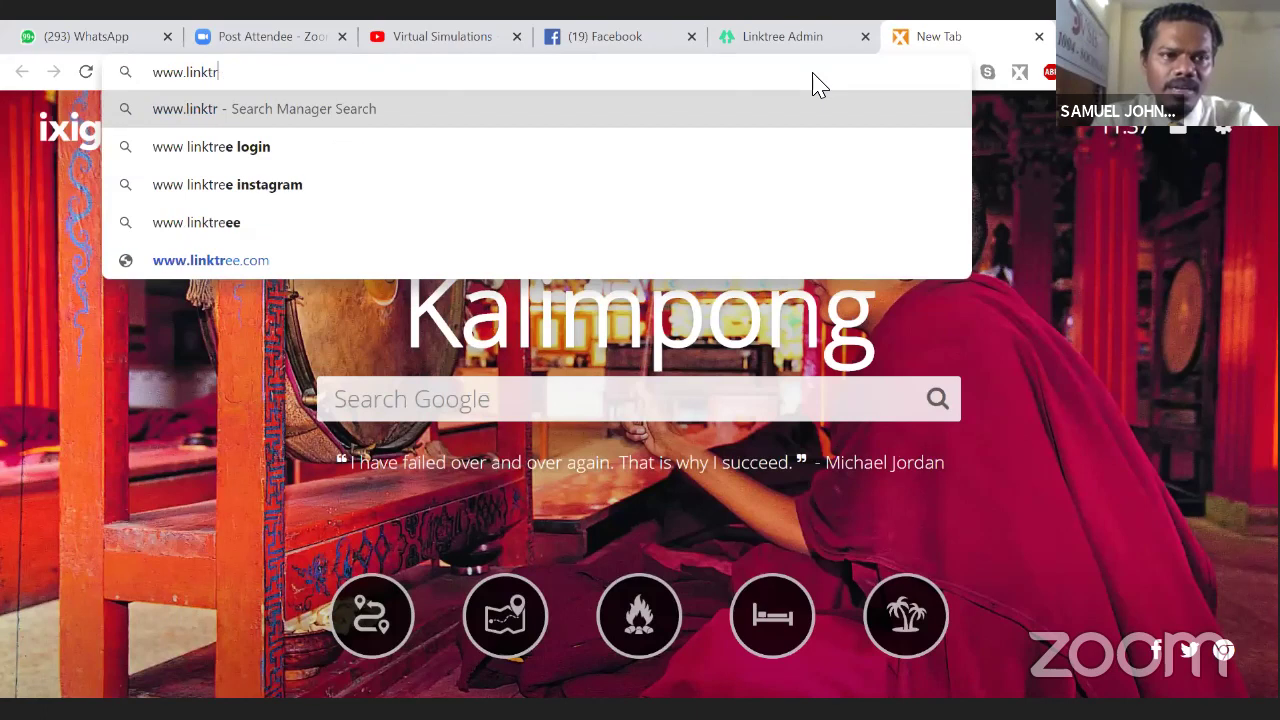
{"action": "type", "text": ".ee"}
{"action": "key", "text": "Return"}
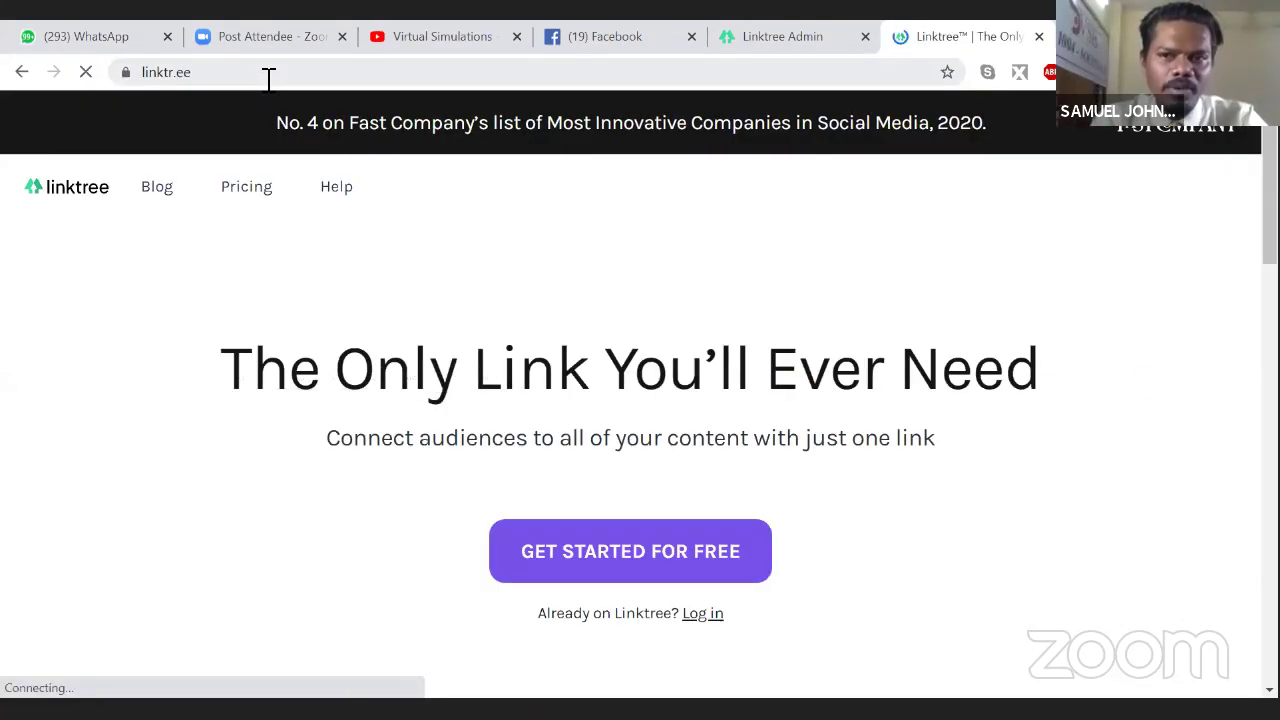
{"action": "left_click", "coordinate": [270, 72]}
{"action": "key", "text": "ctrl+c"}
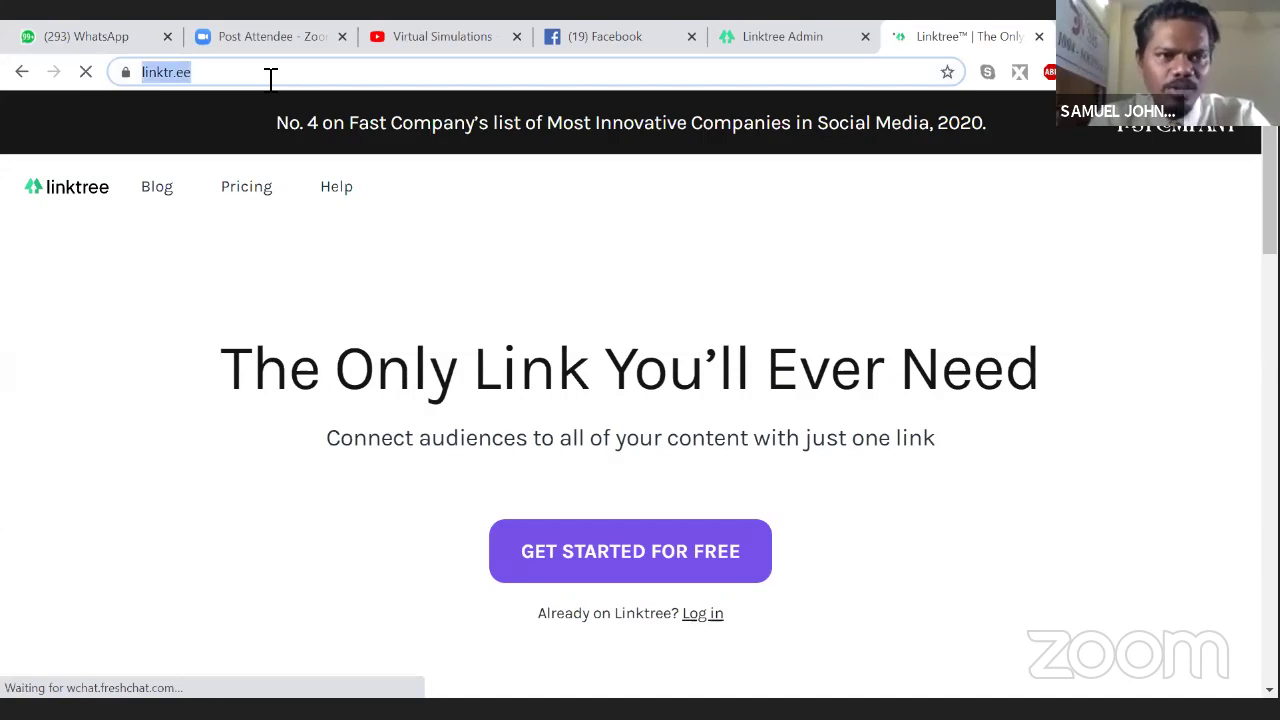
{"action": "left_click", "coordinate": [737, 37]}
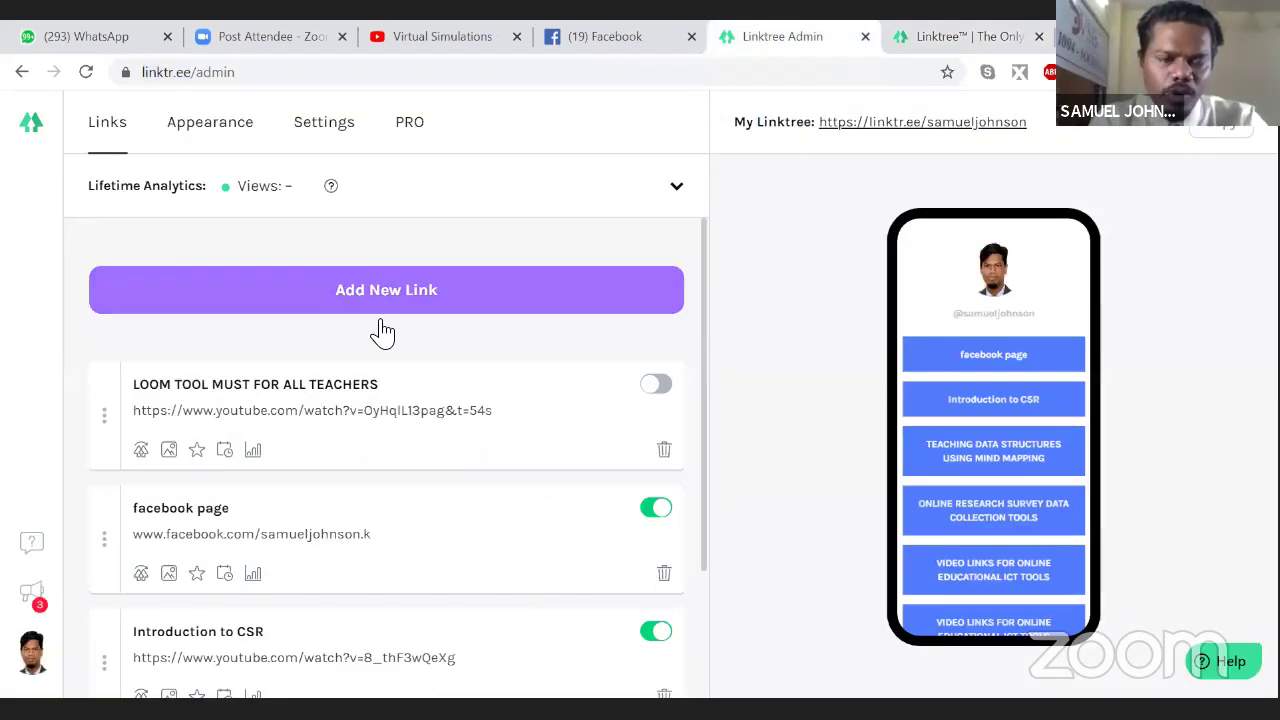
{"action": "left_click", "coordinate": [404, 295]}
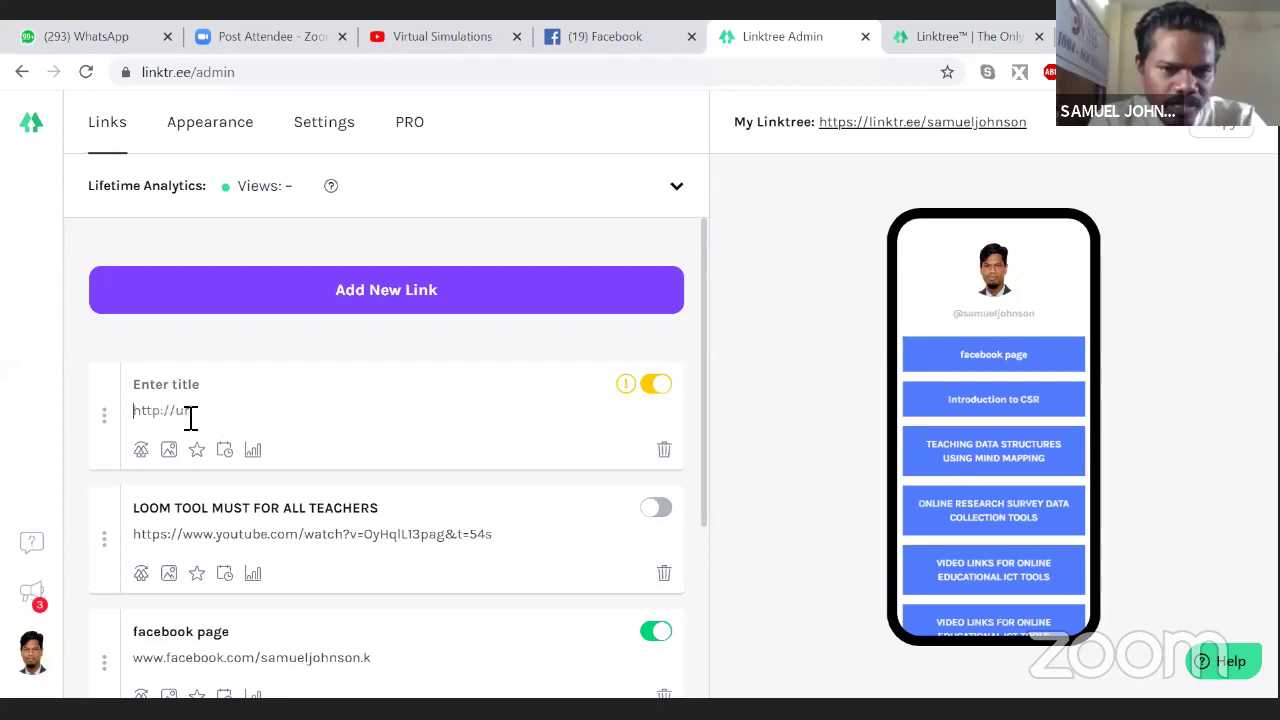
{"action": "key", "text": "ctrl+v"}
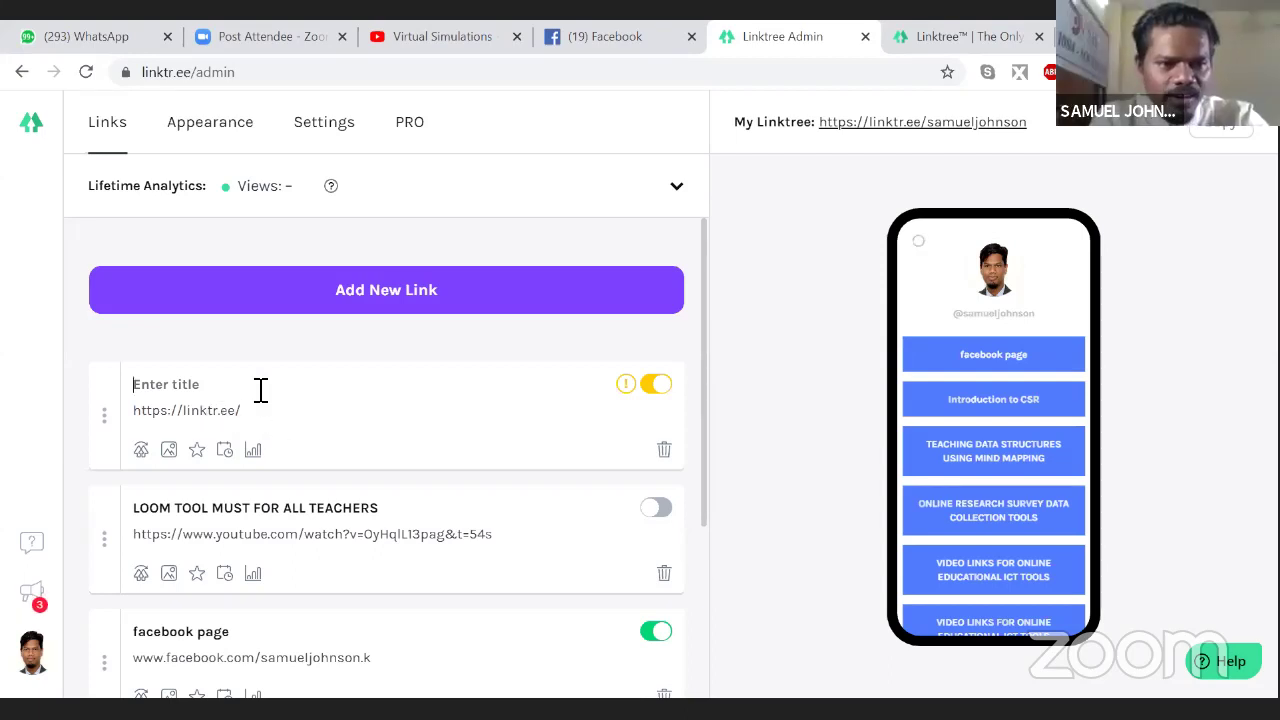
{"action": "type", "text": "LINK TREE GOOD ONE TO TRY FOR TE"}
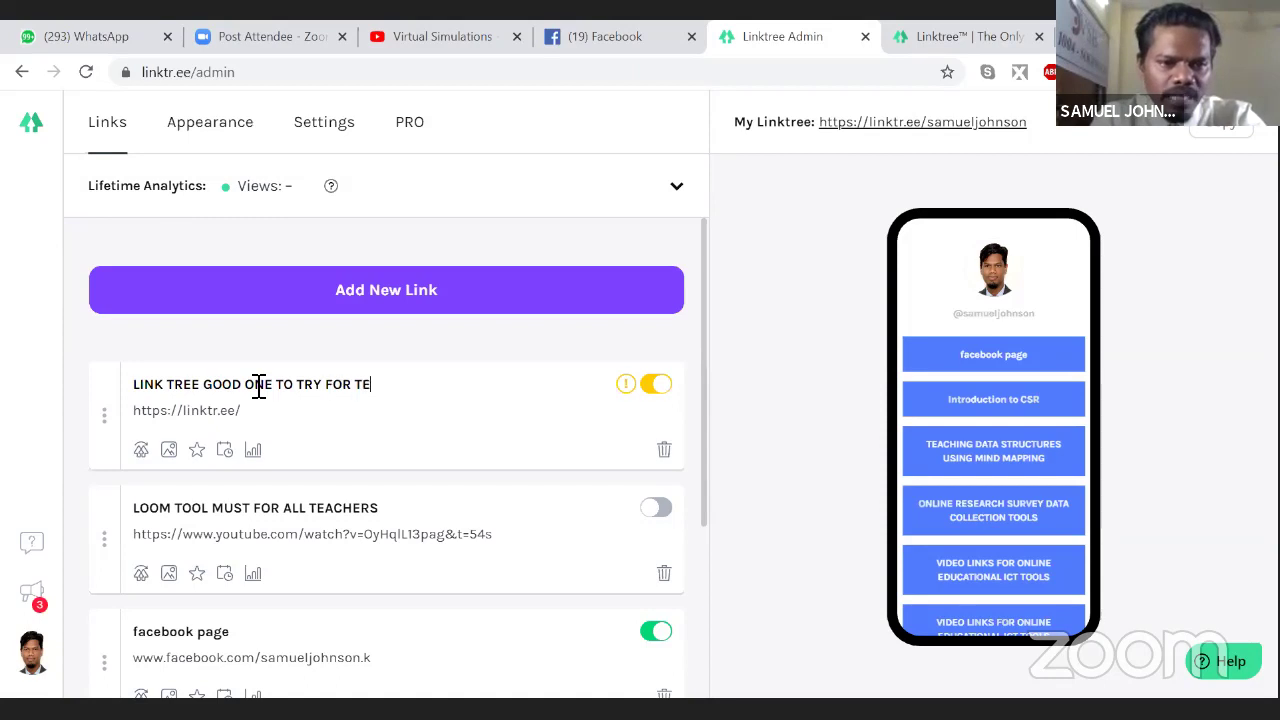
{"action": "type", "text": "ACHERS"}
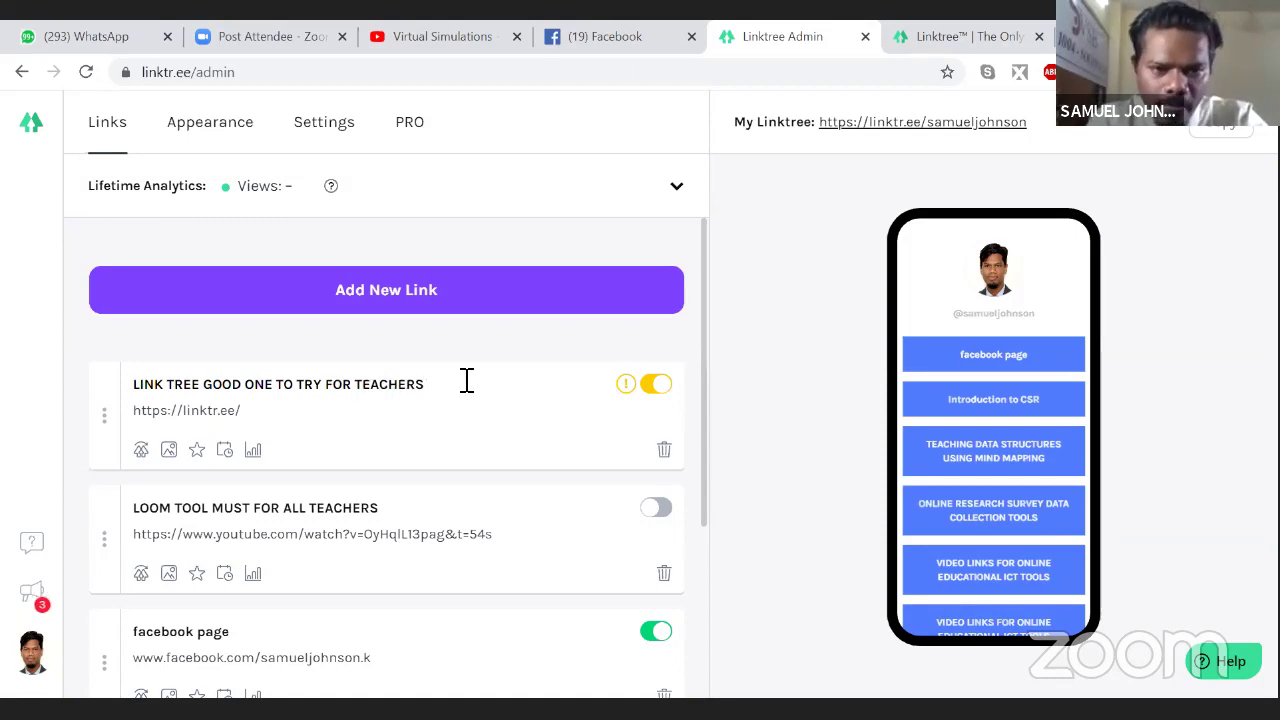
{"action": "left_click", "coordinate": [337, 414]}
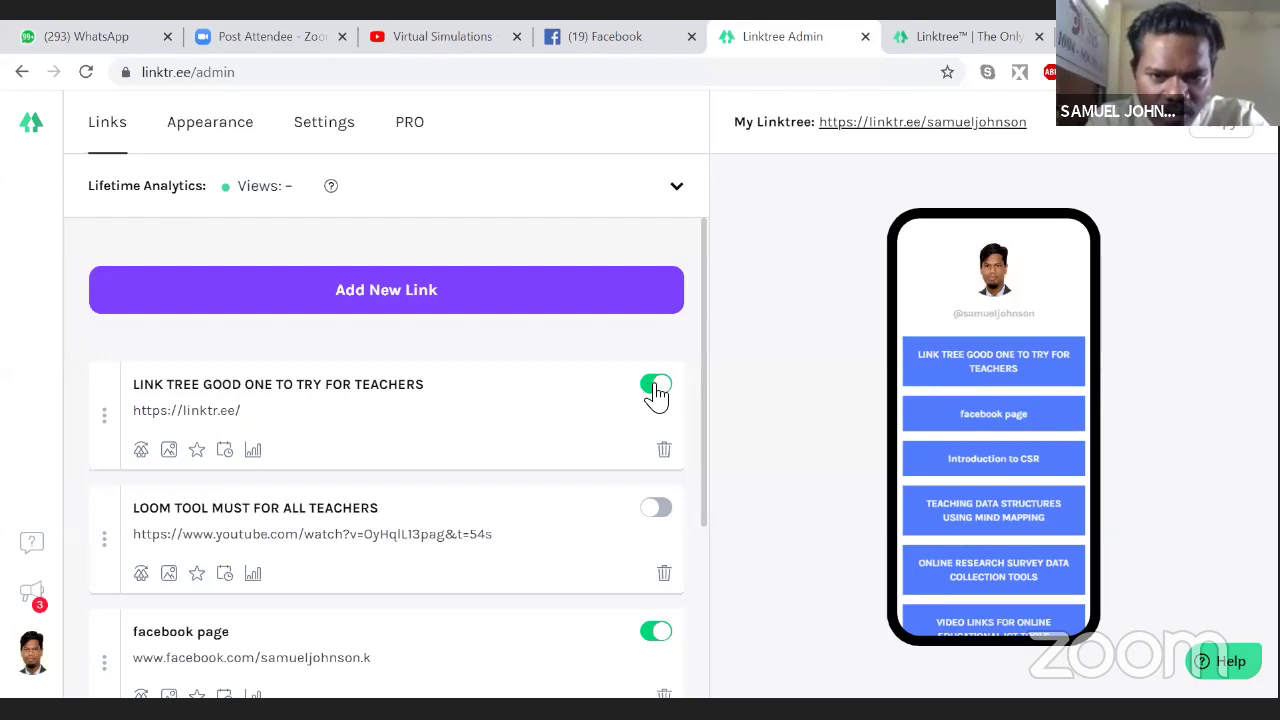
Step: Switch the LINK TREE GOOD ONE TO TRY FOR TEACHERS link off and on again twice to demonstrate its visibility in the preview
{"action": "left_click", "coordinate": [655, 386]}
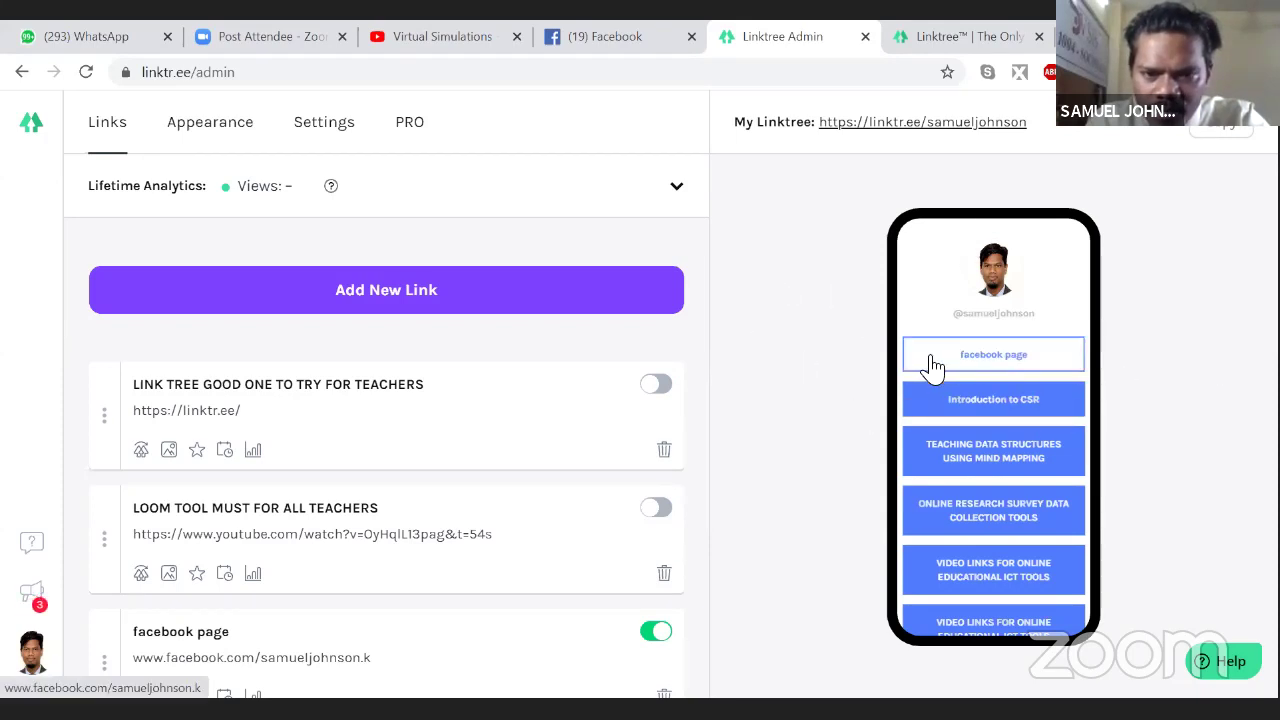
{"action": "left_click", "coordinate": [659, 386]}
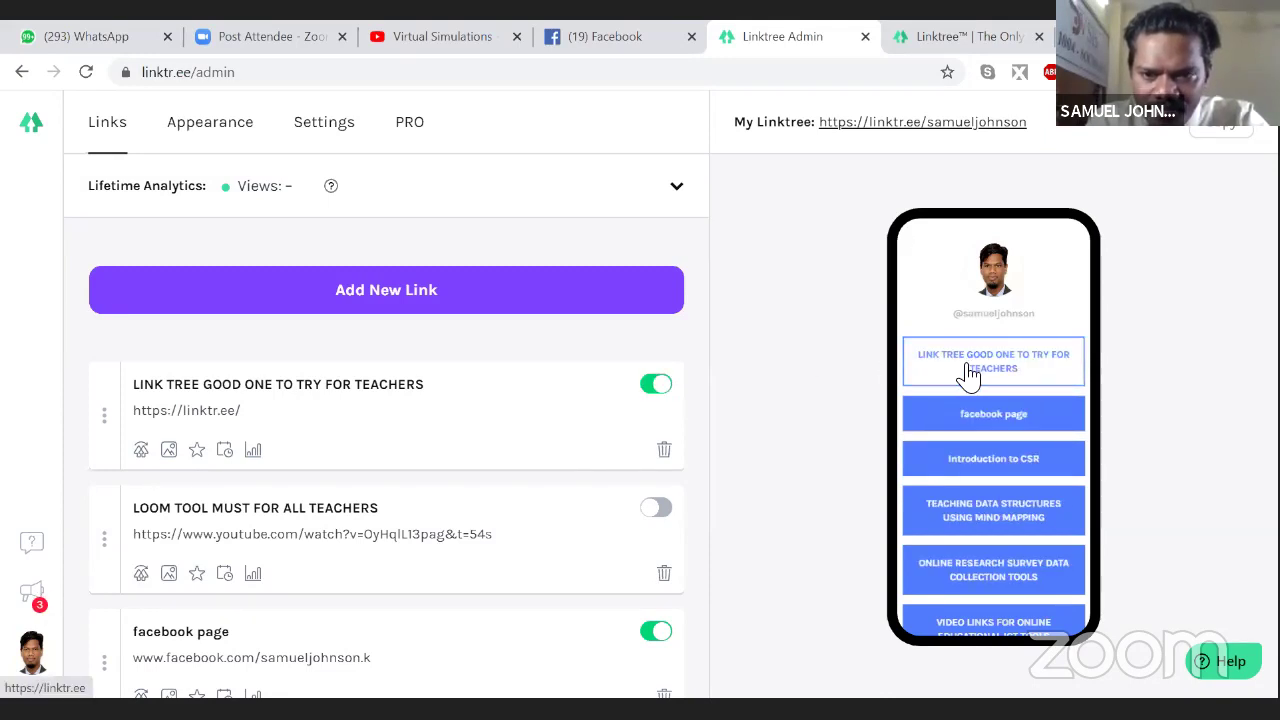
{"action": "left_click", "coordinate": [660, 390]}
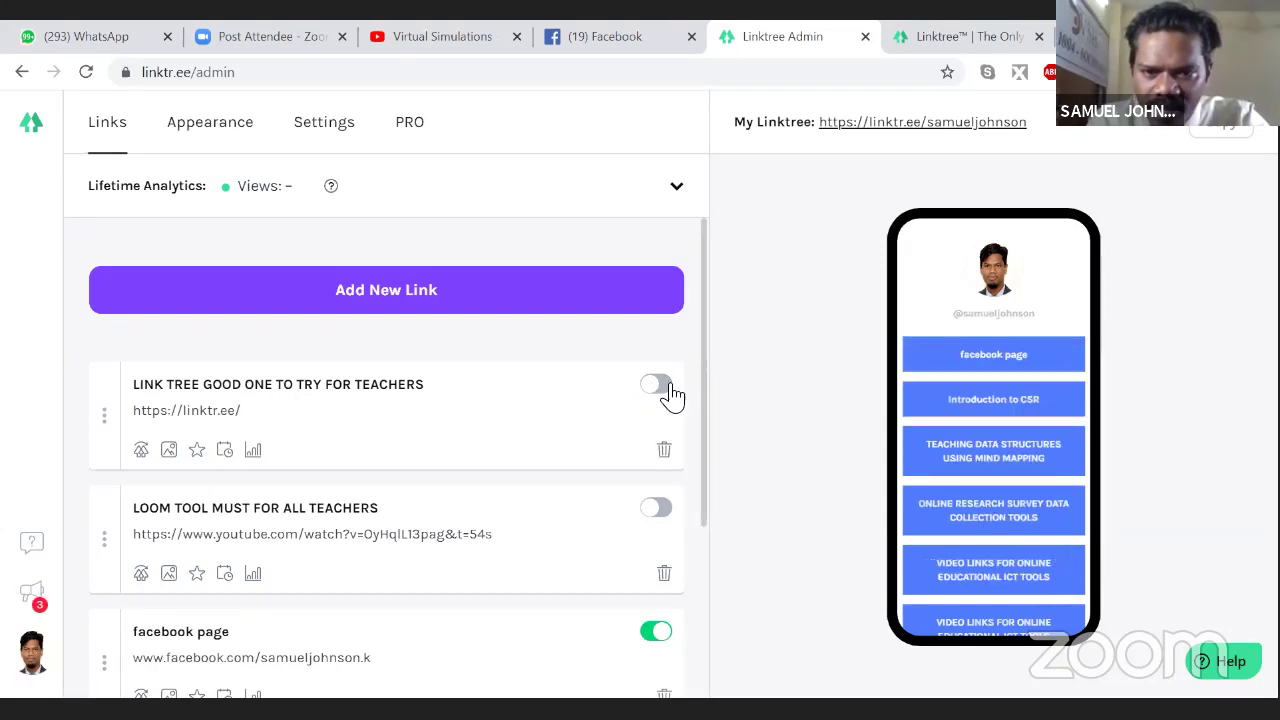
{"action": "left_click", "coordinate": [664, 390]}
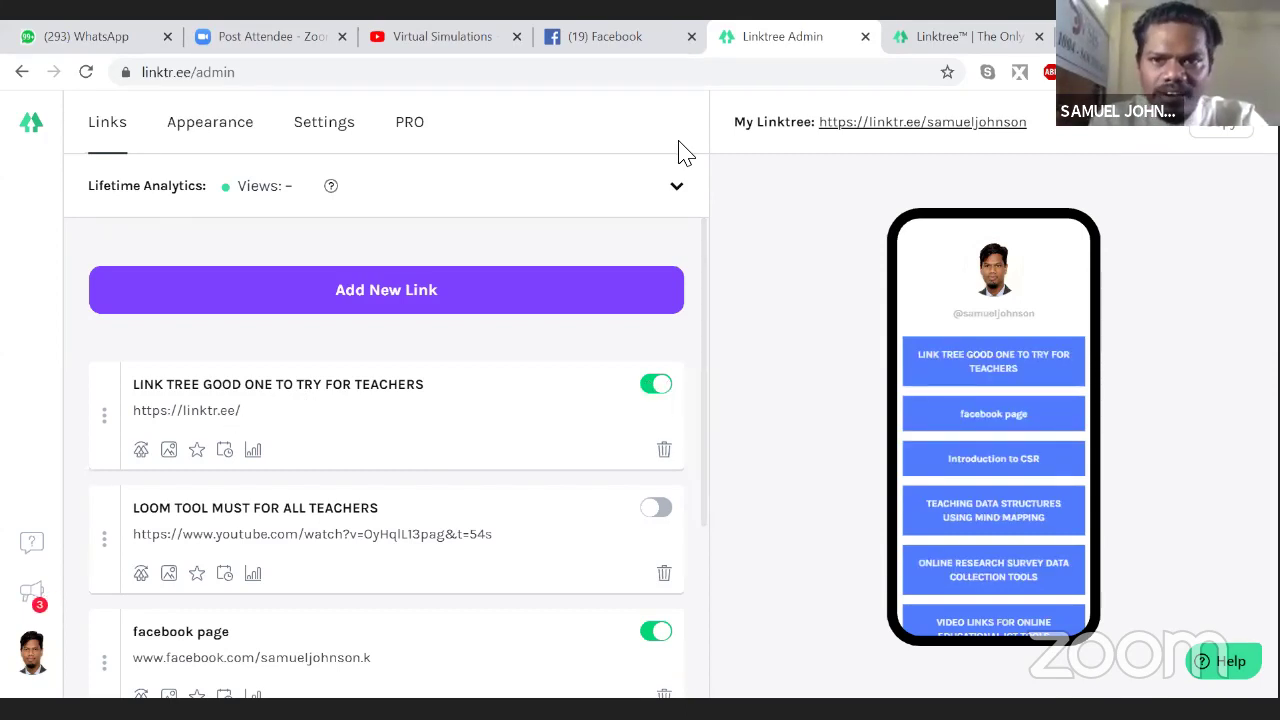
{"action": "left_click", "coordinate": [910, 50]}
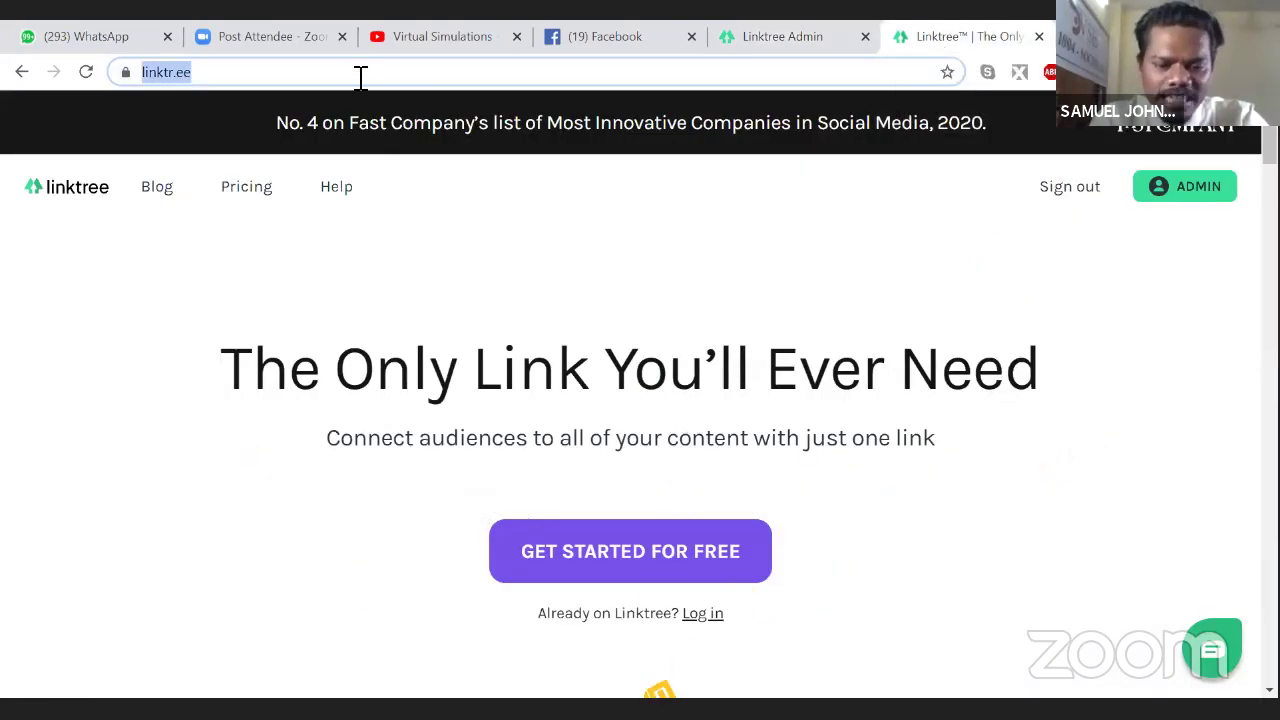
{"action": "type", "text": "WWW."}
{"action": "key", "text": "BackSpace"}
{"action": "key", "text": "BackSpace"}
{"action": "key", "text": "BackSpace"}
{"action": "key", "text": "BackSpace"}
{"action": "key", "text": "BackSpace"}
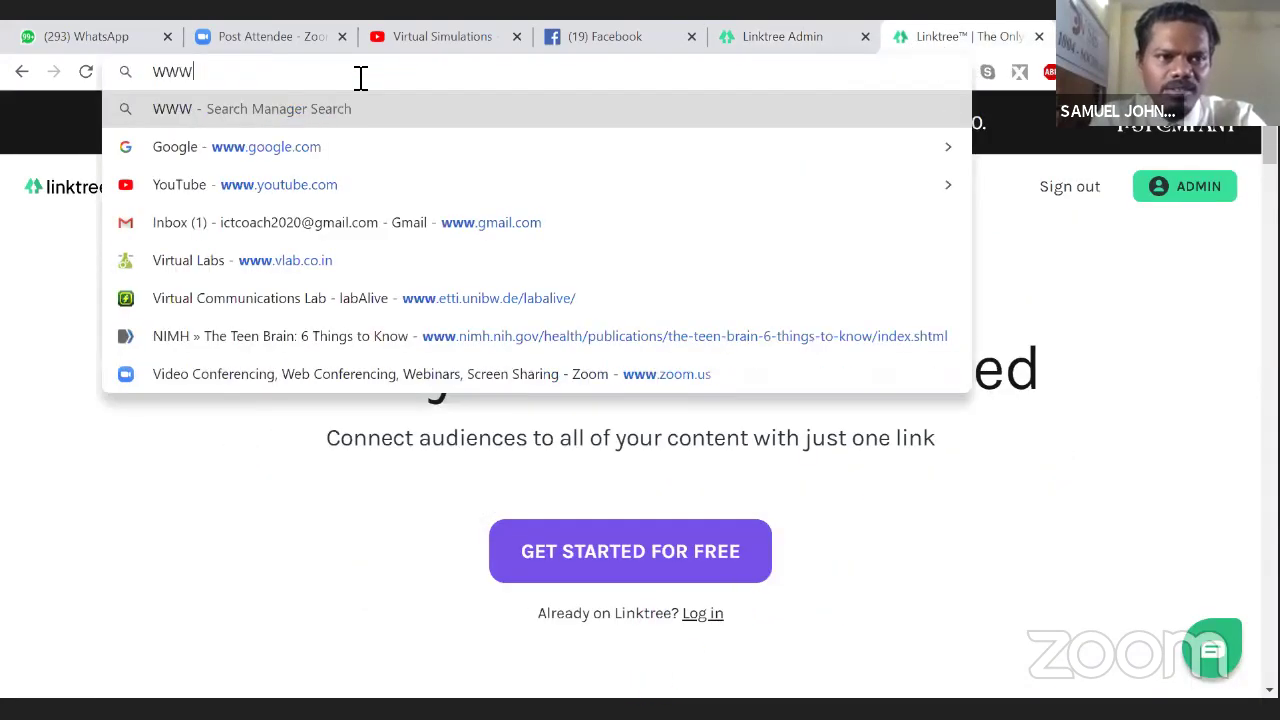
{"action": "type", "text": "www.teac"}
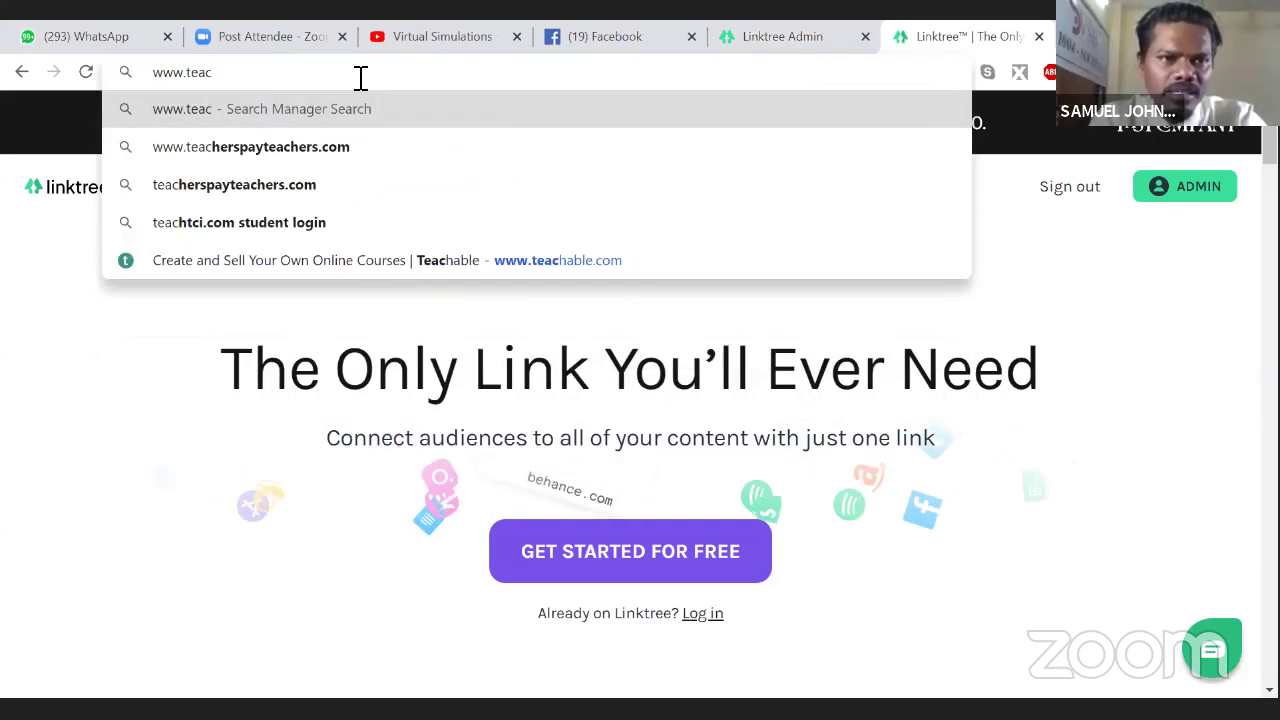
{"action": "type", "text": "hable.com"}
{"action": "key", "text": "Return"}
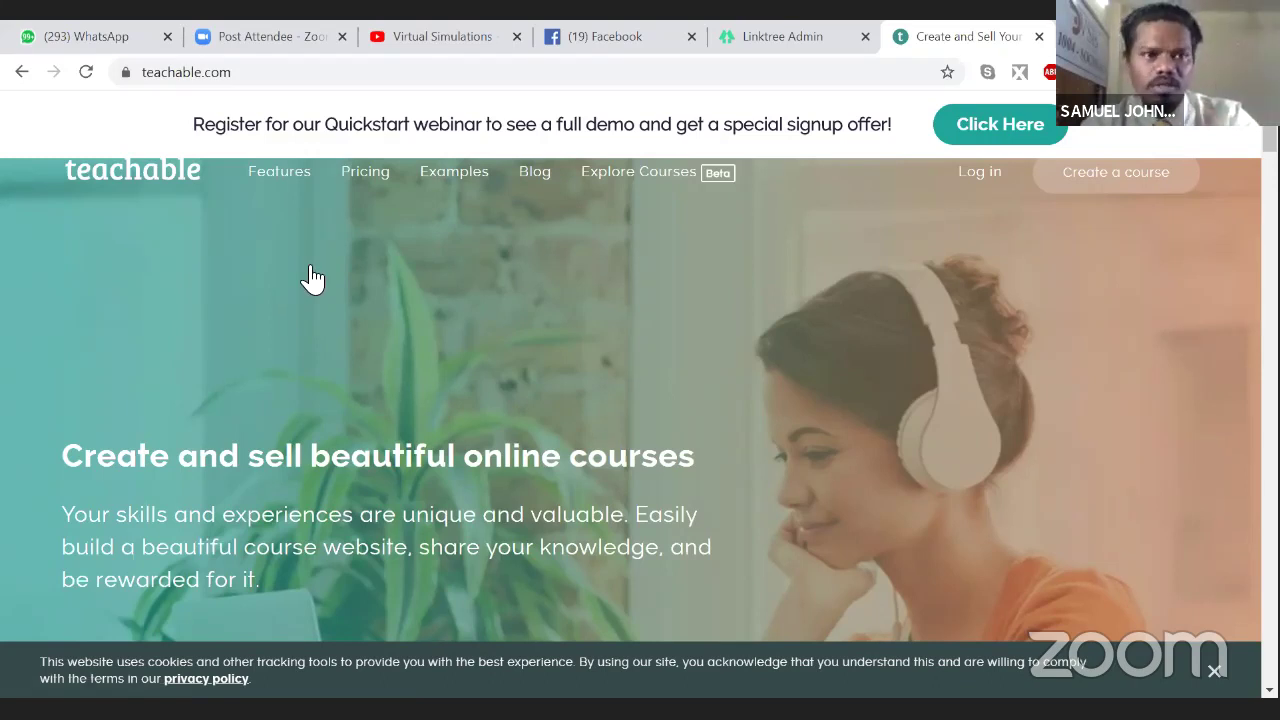
{"action": "left_click", "coordinate": [207, 74]}
{"action": "key", "text": "ctrl+c"}
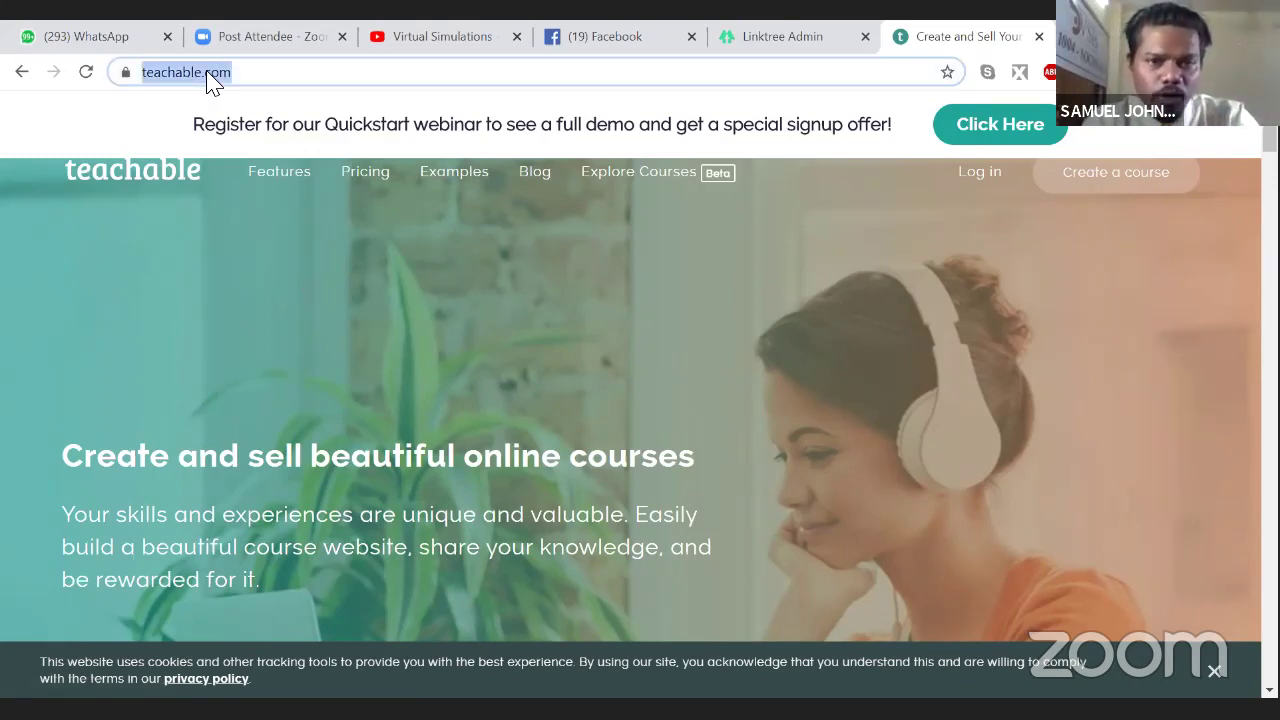
{"action": "left_click", "coordinate": [758, 40]}
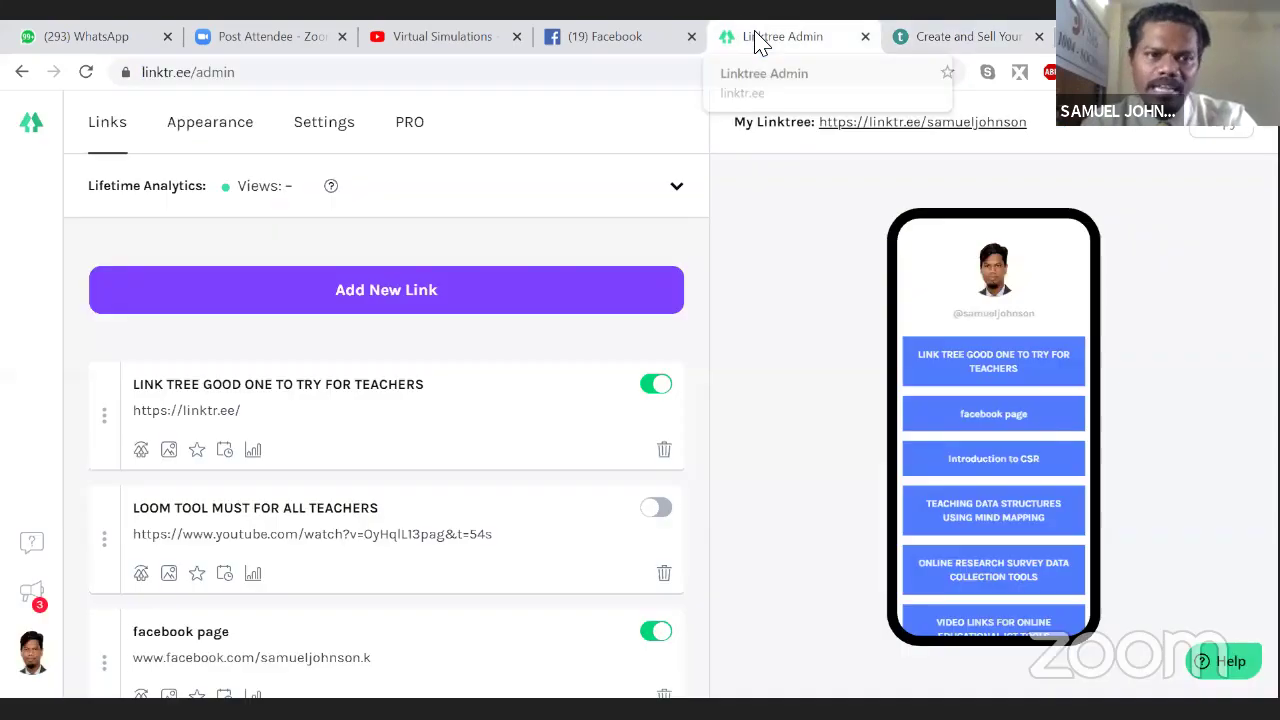
{"action": "left_click", "coordinate": [412, 292]}
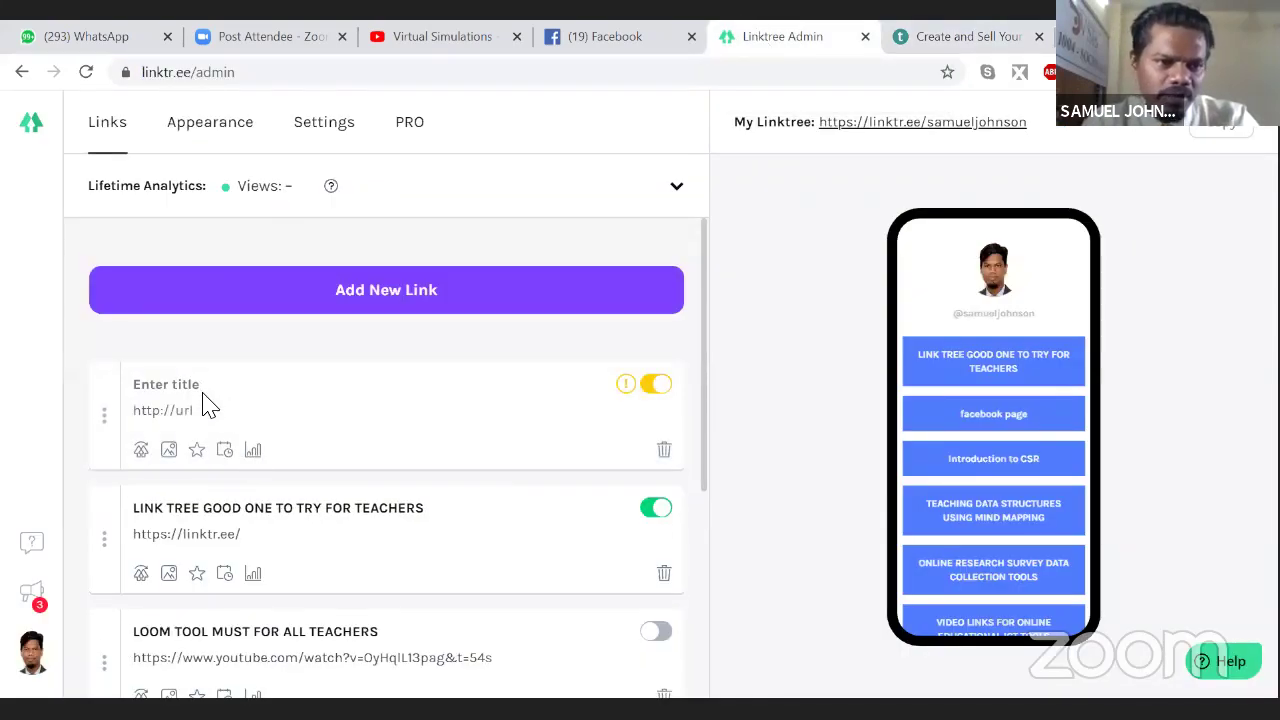
{"action": "left_click", "coordinate": [211, 413]}
{"action": "key", "text": "ctrl+v"}
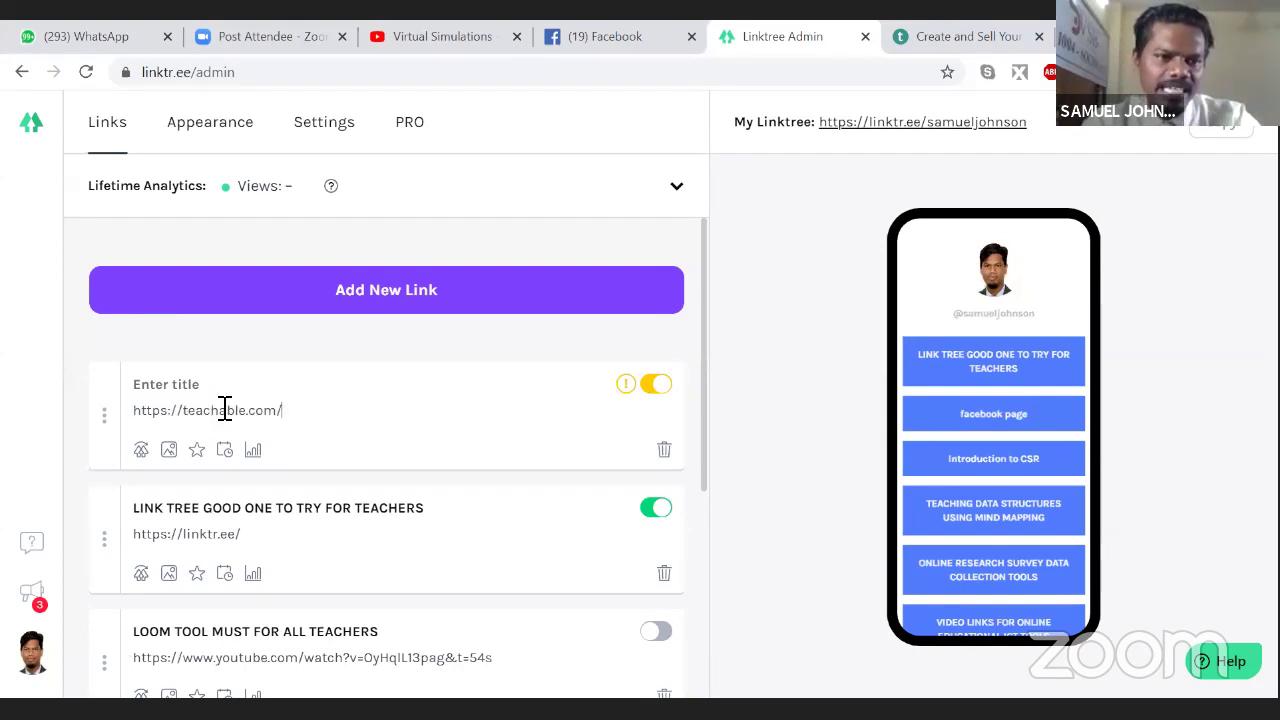
Step: Title the new Teachable link TEACHABLE LINK VIMP FOR TEACHERS and toggle its visibility, leaving it switched on
{"action": "type", "text": "TEACB"}
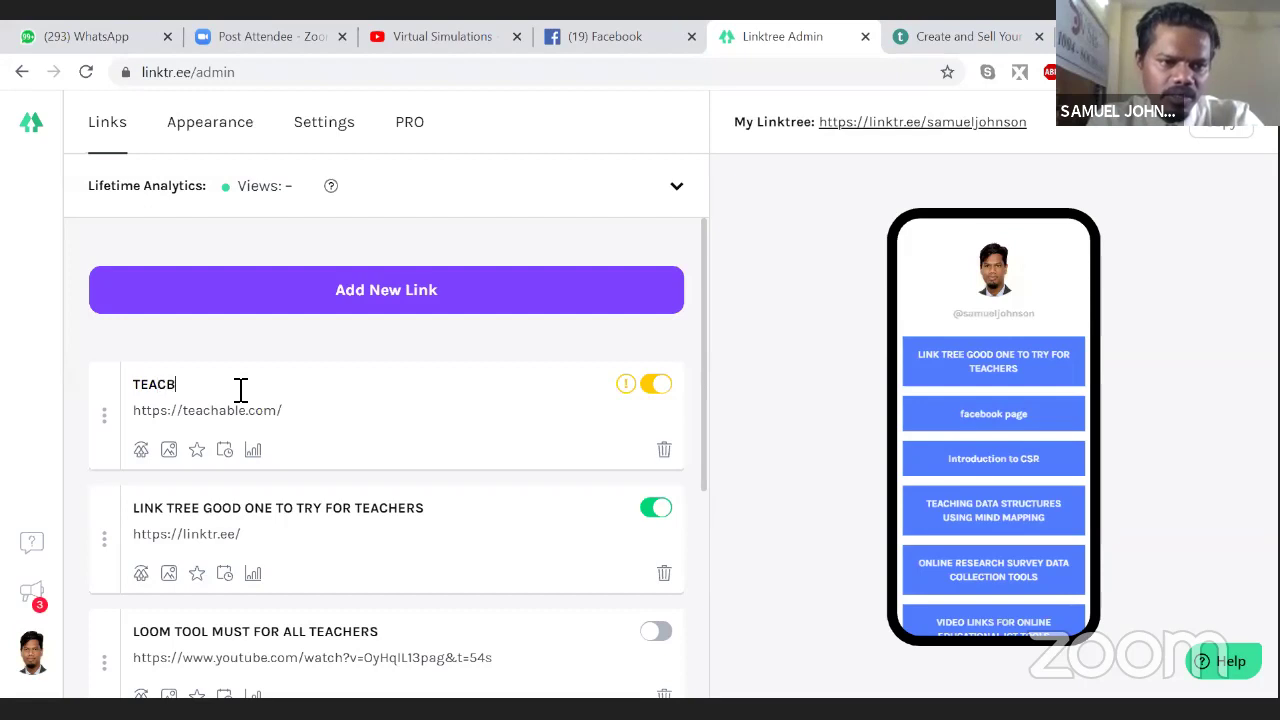
{"action": "key", "text": "BackSpace"}
{"action": "key", "text": "BackSpace"}
{"action": "key", "text": "BackSpace"}
{"action": "type", "text": "CH"}
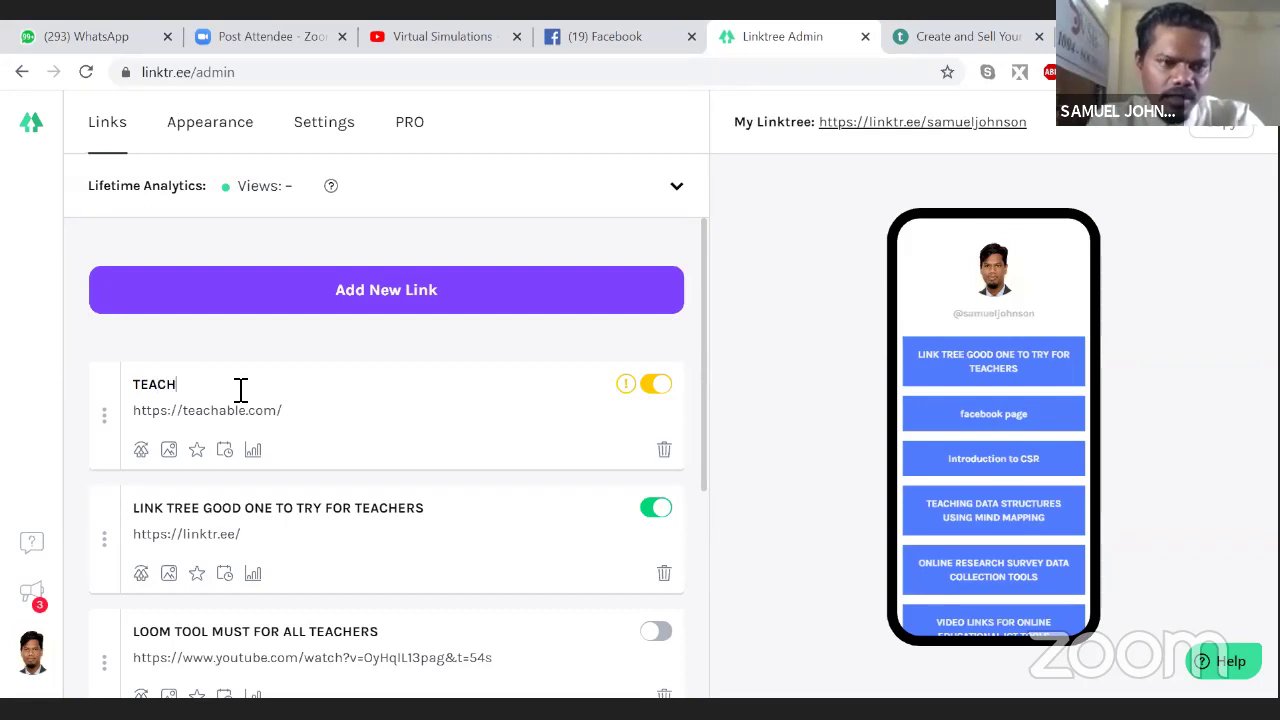
{"action": "type", "text": "ABLE LINK"}
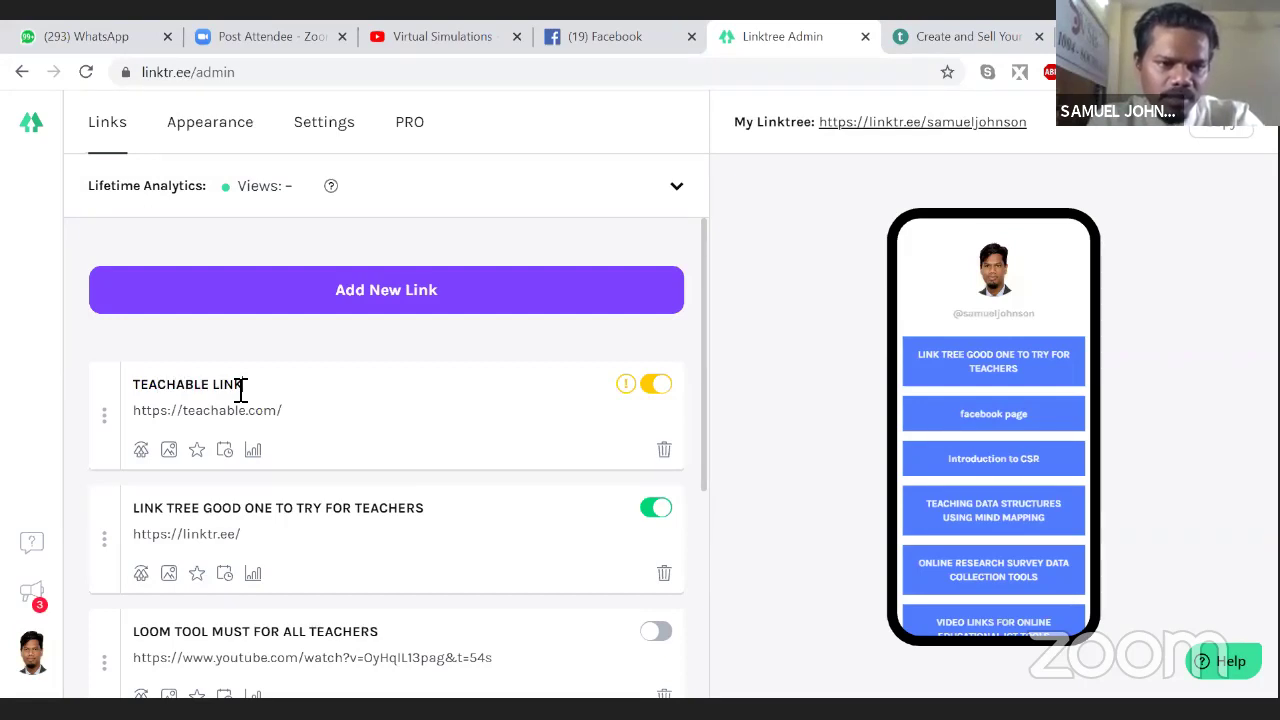
{"action": "type", "text": " VIMP F"}
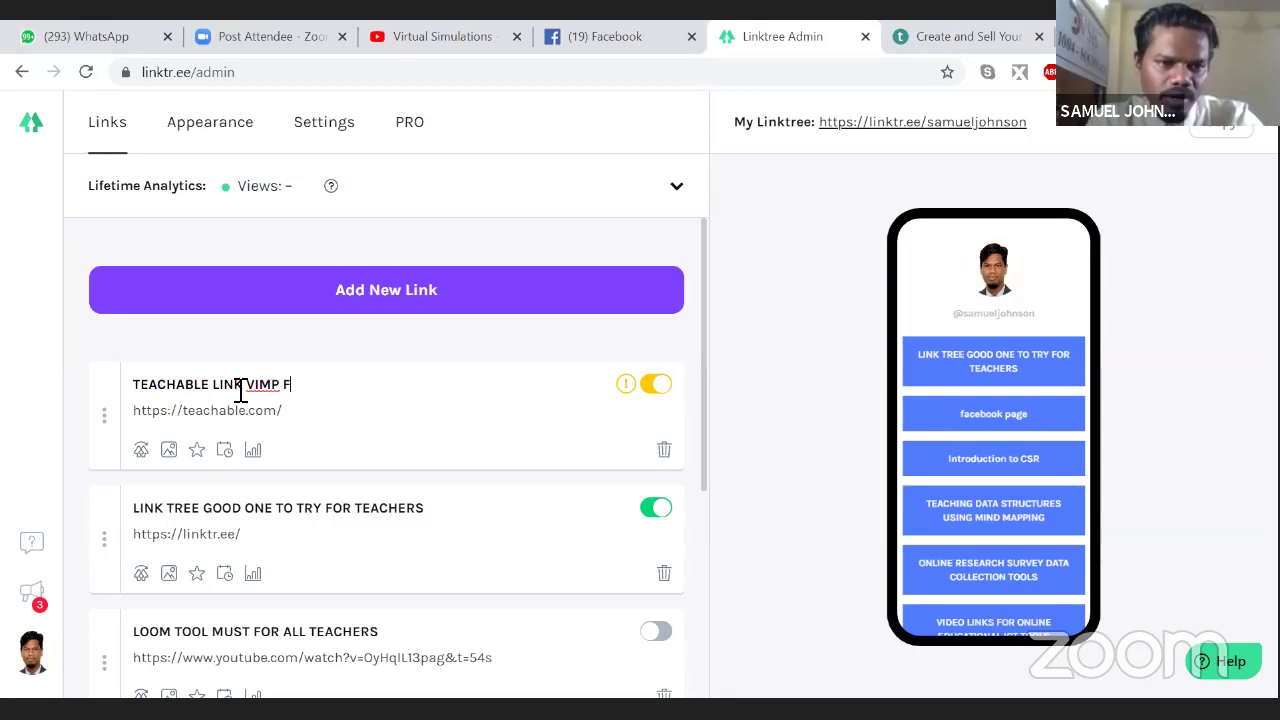
{"action": "type", "text": "OR TEACHERS"}
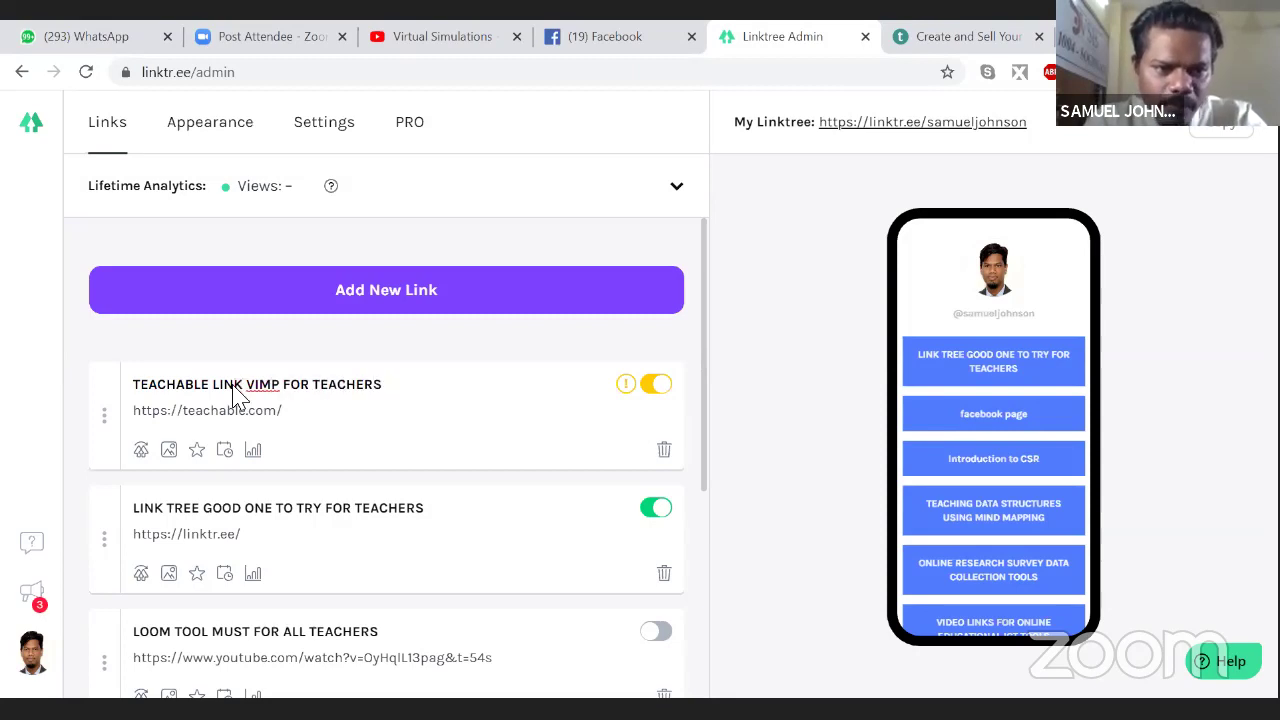
{"action": "left_click", "coordinate": [655, 385]}
{"action": "left_click", "coordinate": [658, 390]}
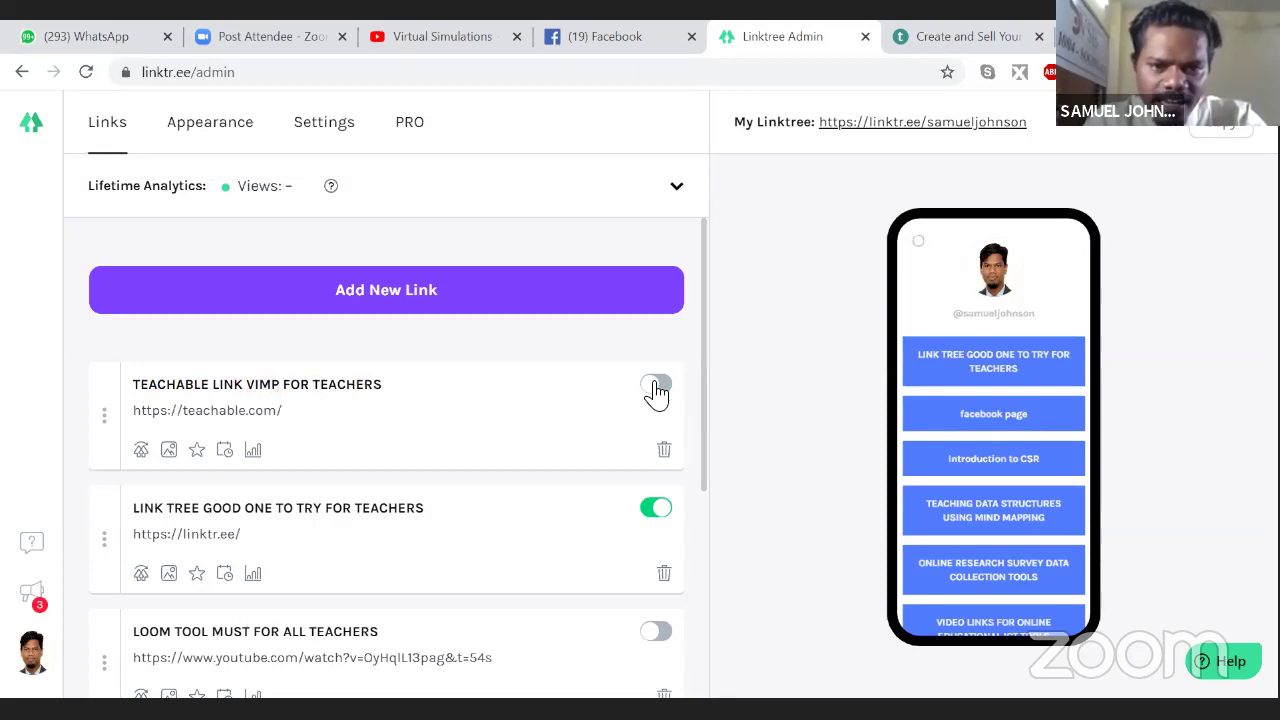
{"action": "left_click", "coordinate": [666, 394]}
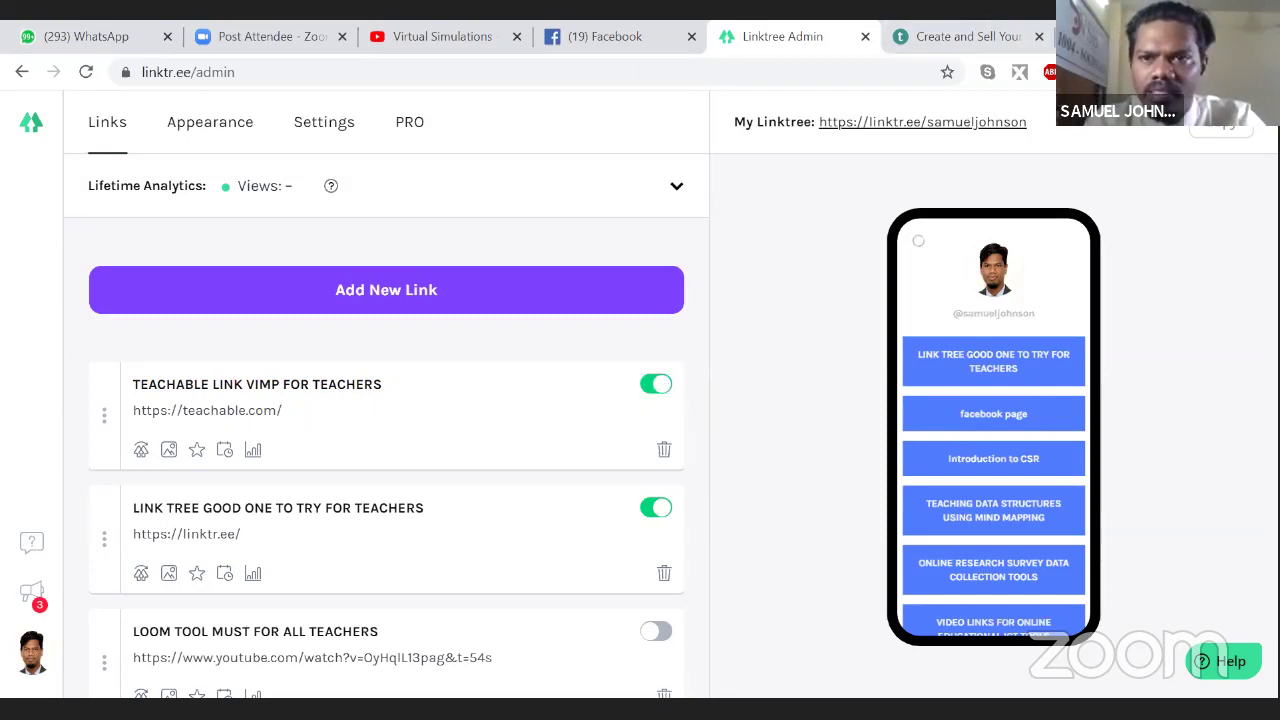
{"action": "left_click", "coordinate": [975, 45]}
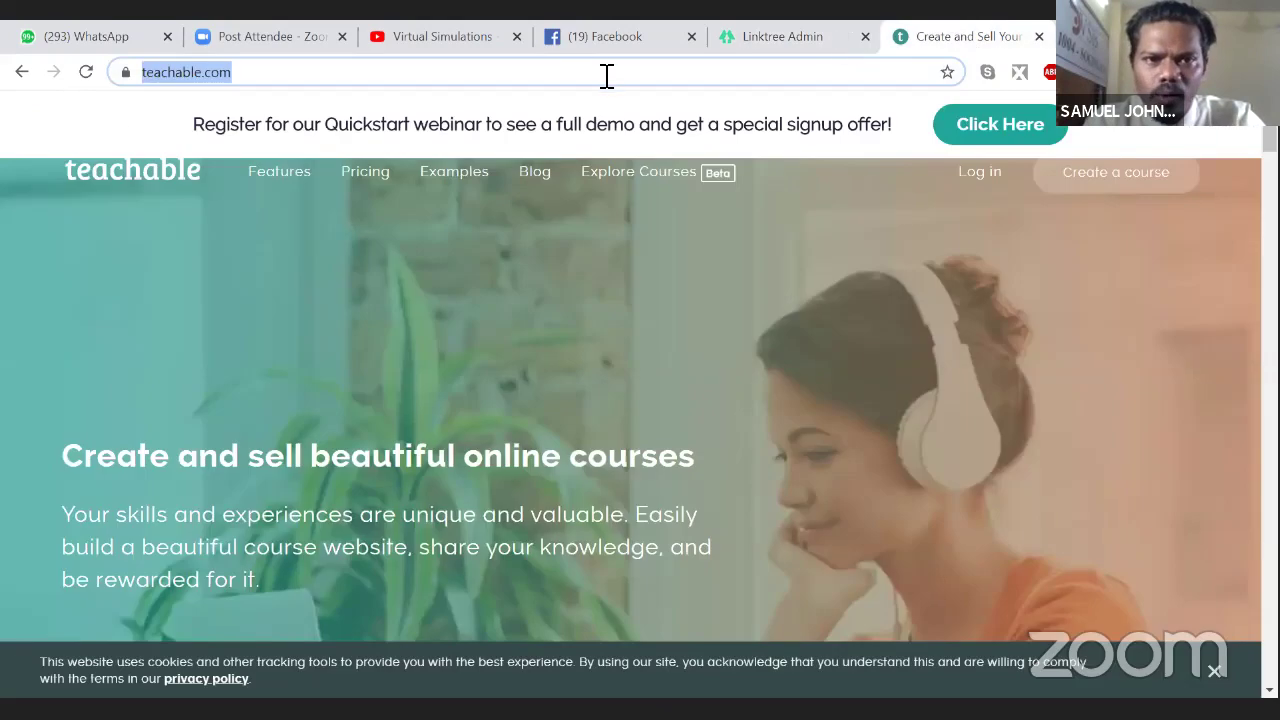
{"action": "type", "text": "www."}
{"action": "key", "text": "BackSpace"}
{"action": "key", "text": "BackSpace"}
{"action": "key", "text": "BackSpace"}
{"action": "key", "text": "BackSpace"}
{"action": "key", "text": "BackSpace"}
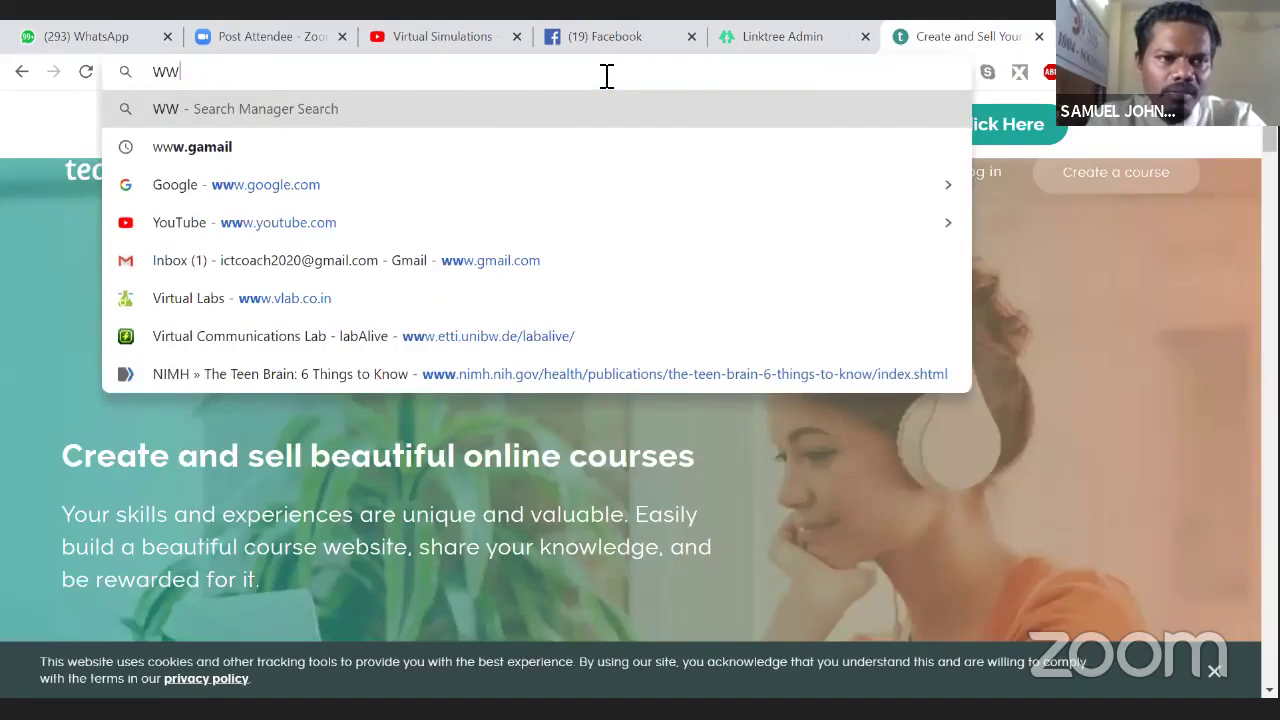
{"action": "type", "text": "www."}
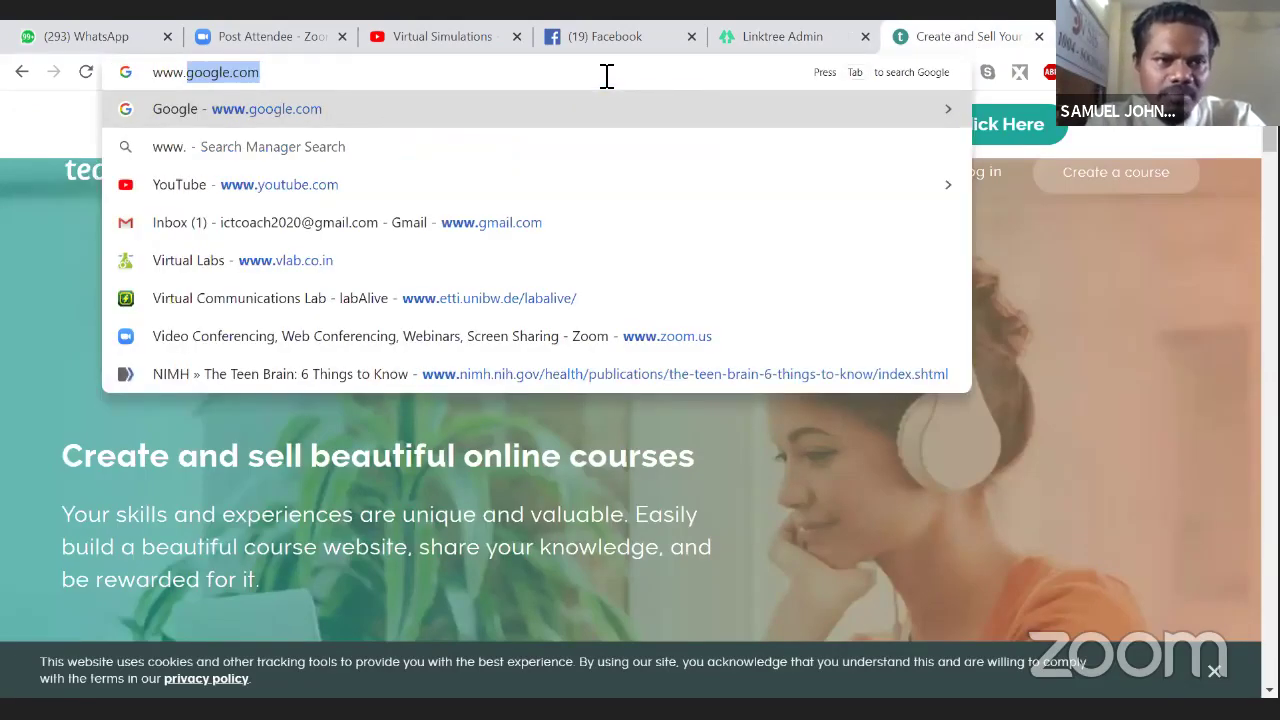
{"action": "type", "text": "hr"}
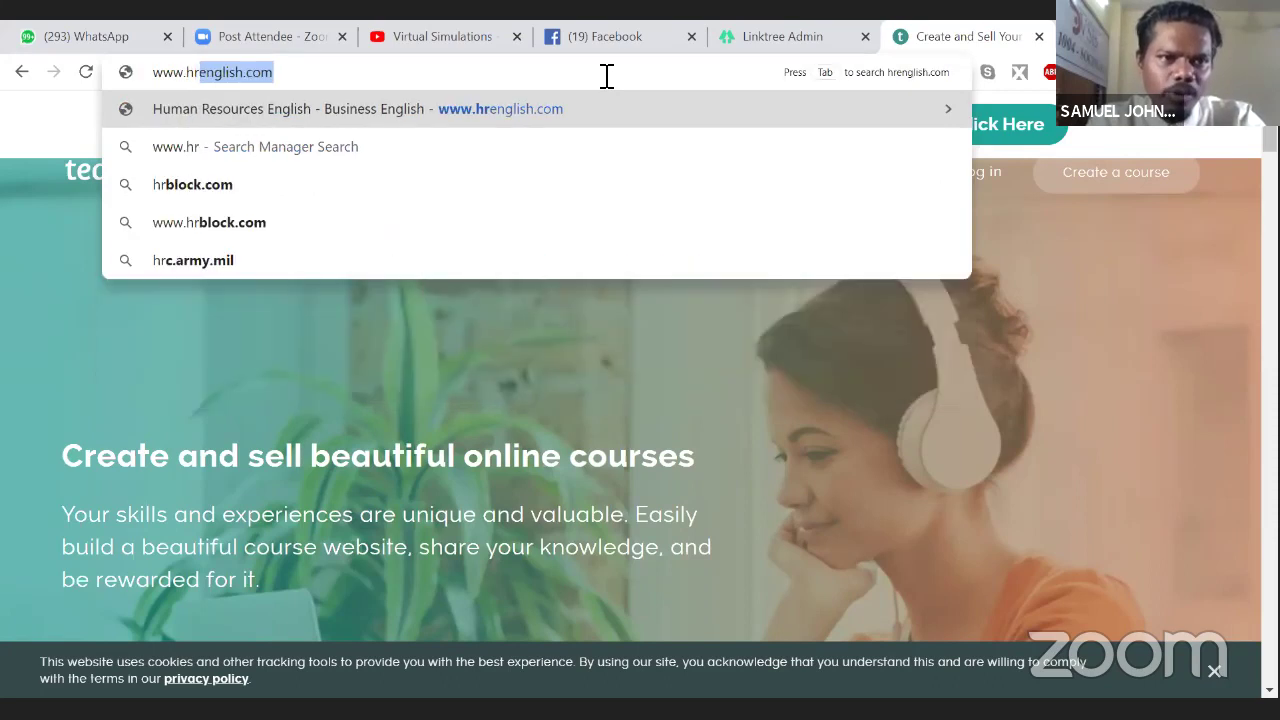
{"action": "key", "text": "Return"}
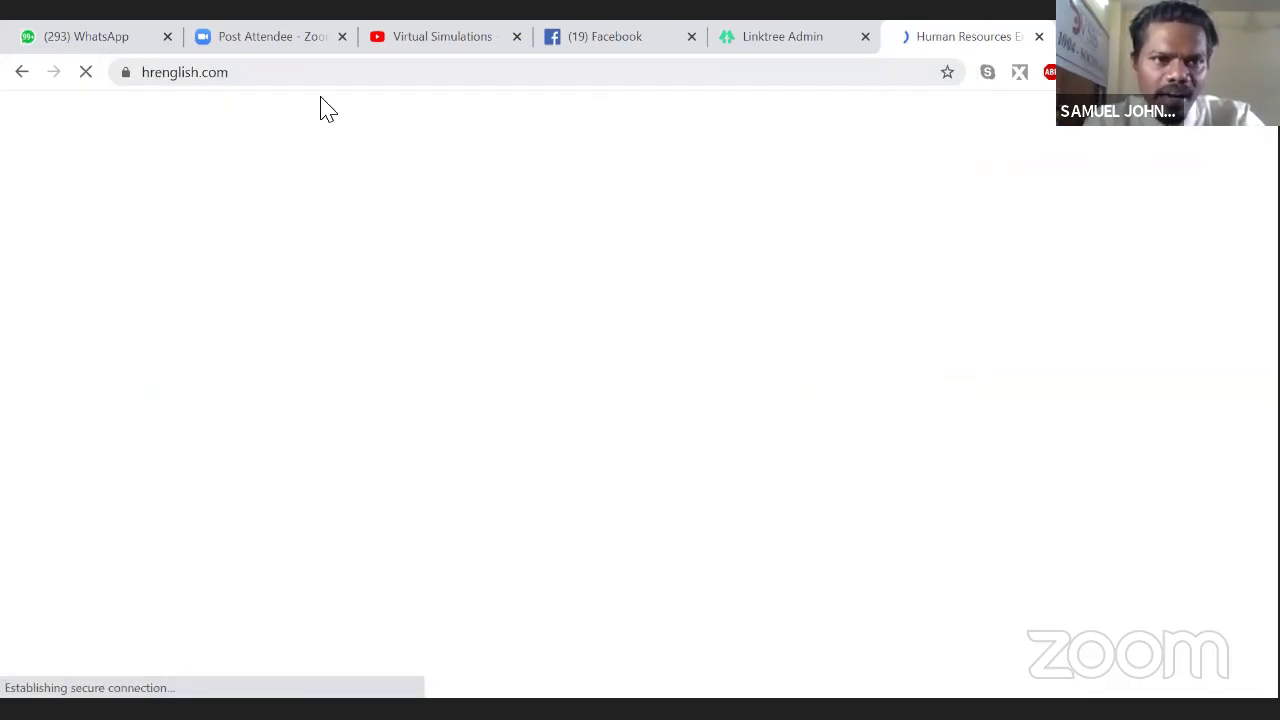
{"action": "key", "text": "ctrl+l"}
{"action": "key", "text": "ctrl+c"}
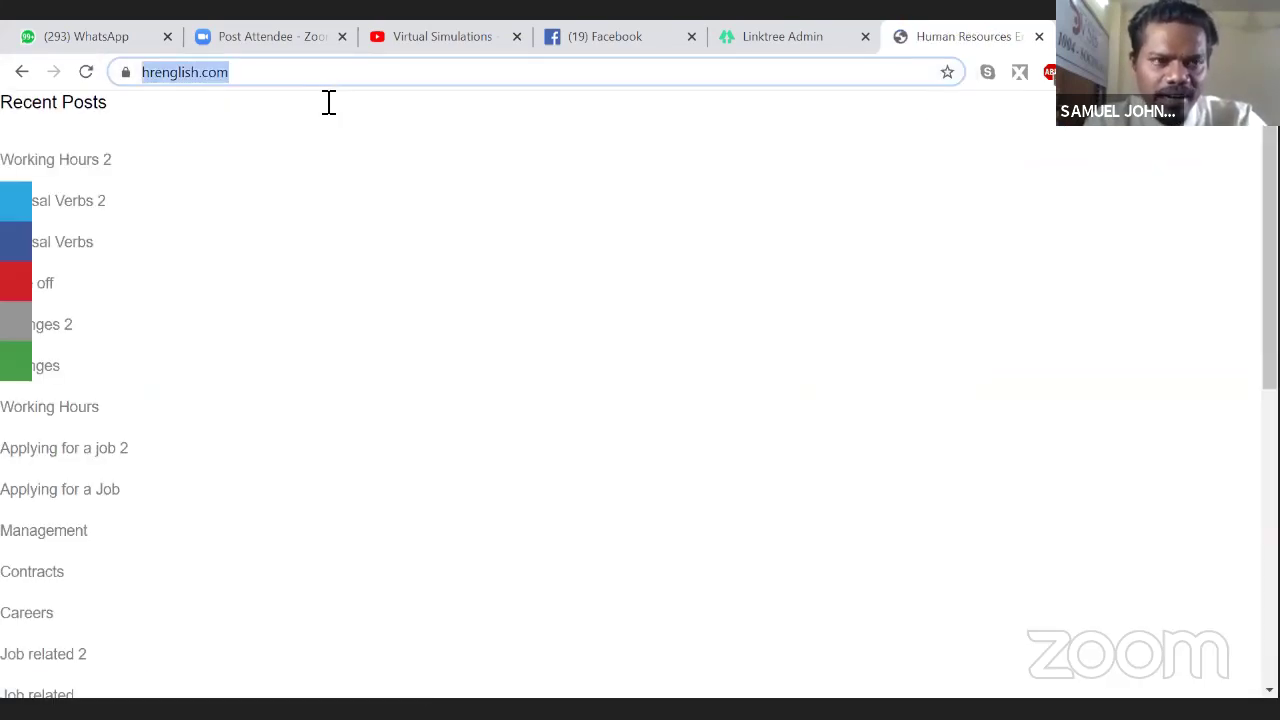
{"action": "left_click", "coordinate": [800, 50]}
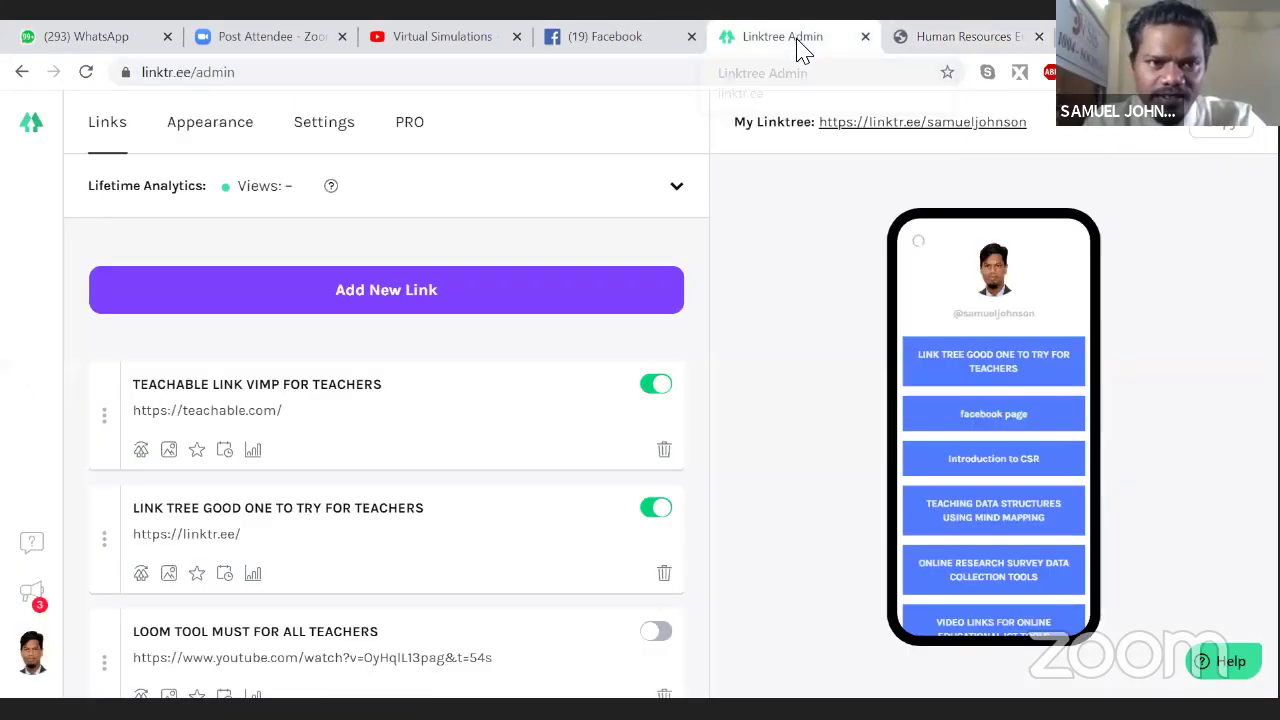
{"action": "left_click", "coordinate": [305, 300]}
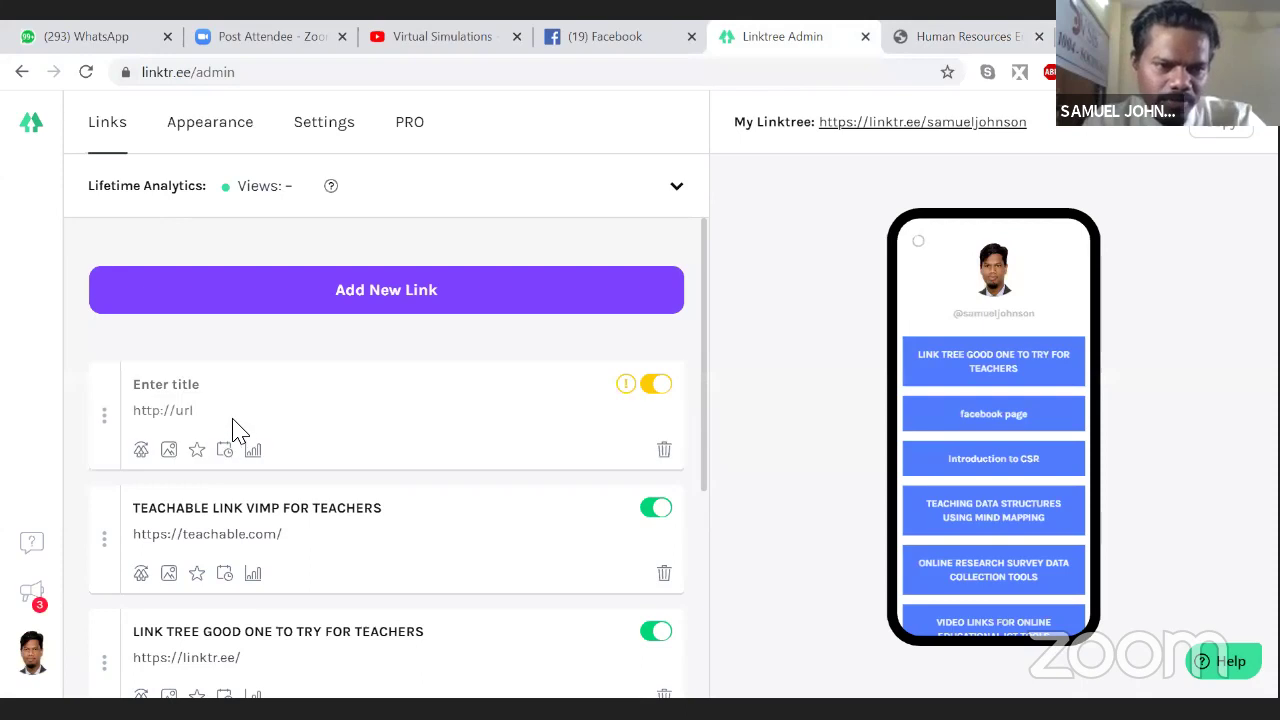
{"action": "left_click", "coordinate": [224, 416]}
{"action": "key", "text": "ctrl+v"}
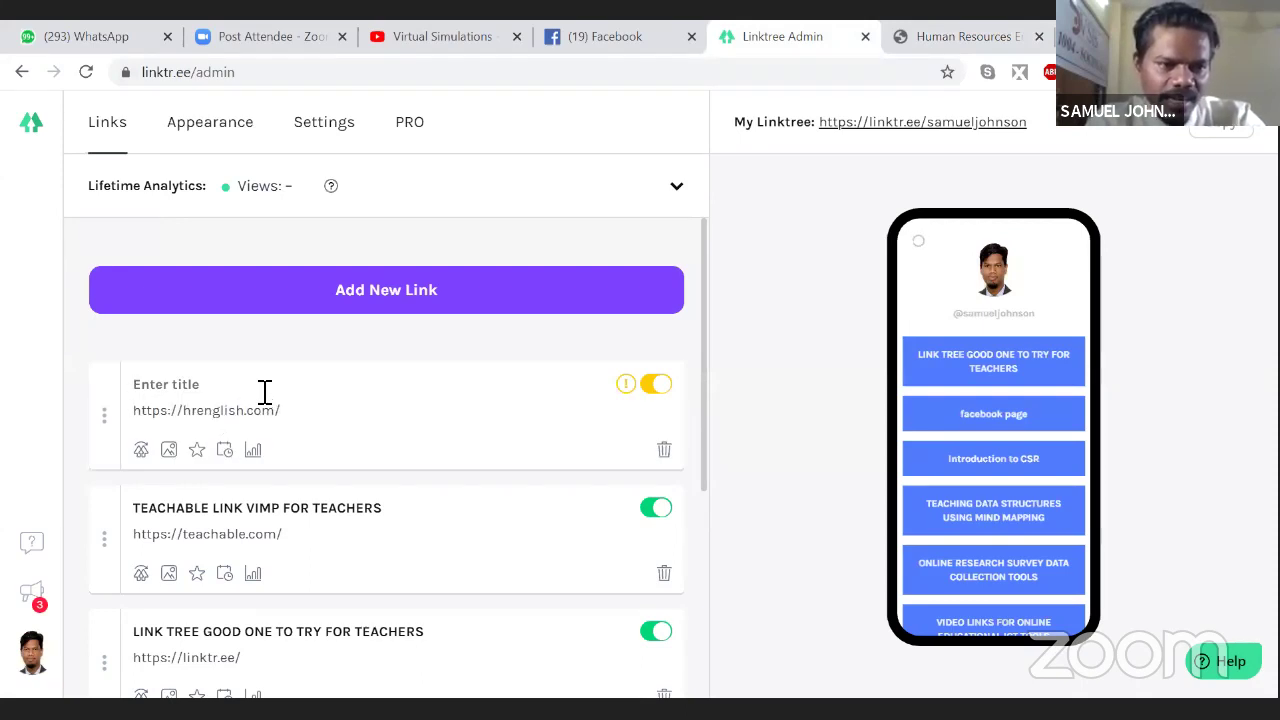
{"action": "type", "text": "HR "}
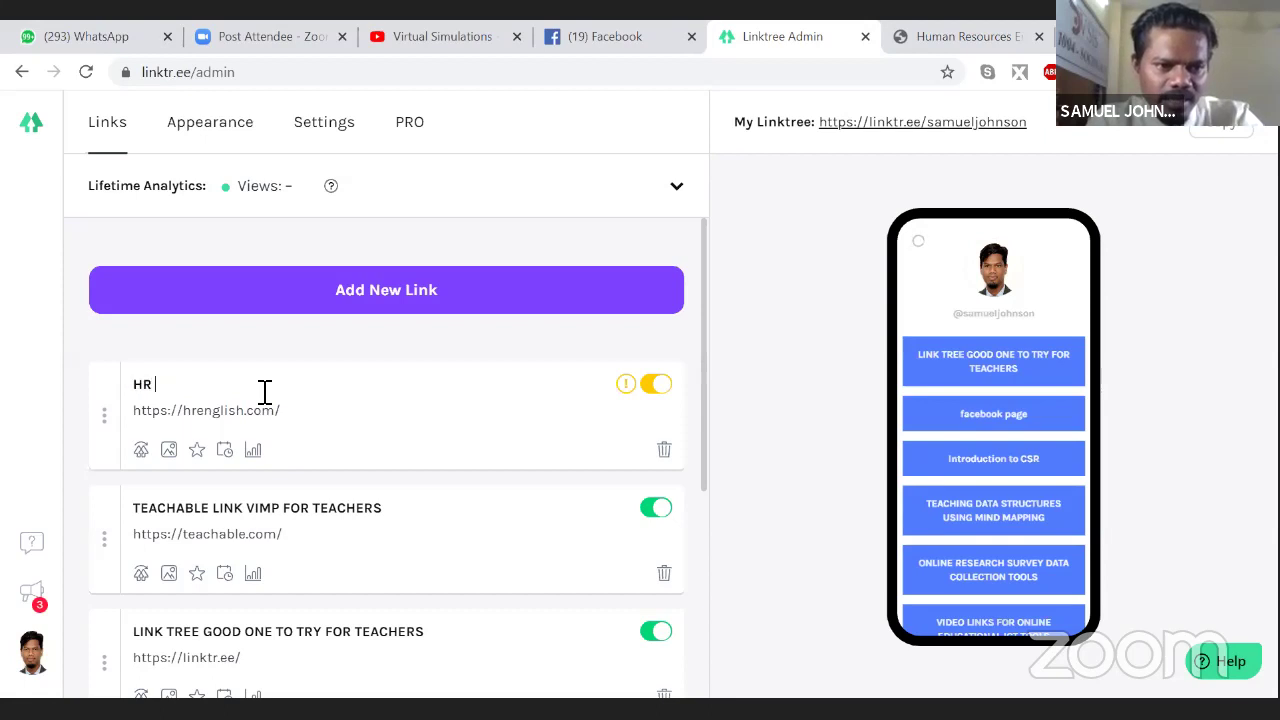
{"action": "type", "text": "ENGLISH"}
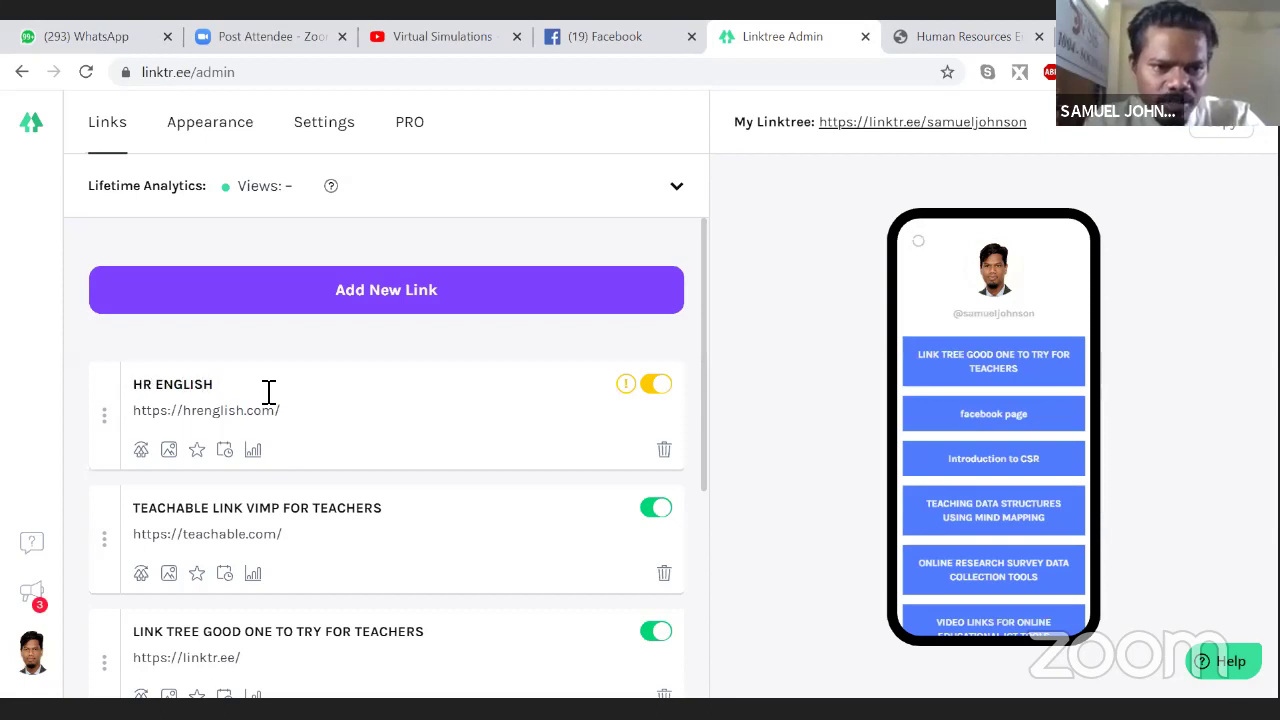
{"action": "left_click", "coordinate": [389, 410]}
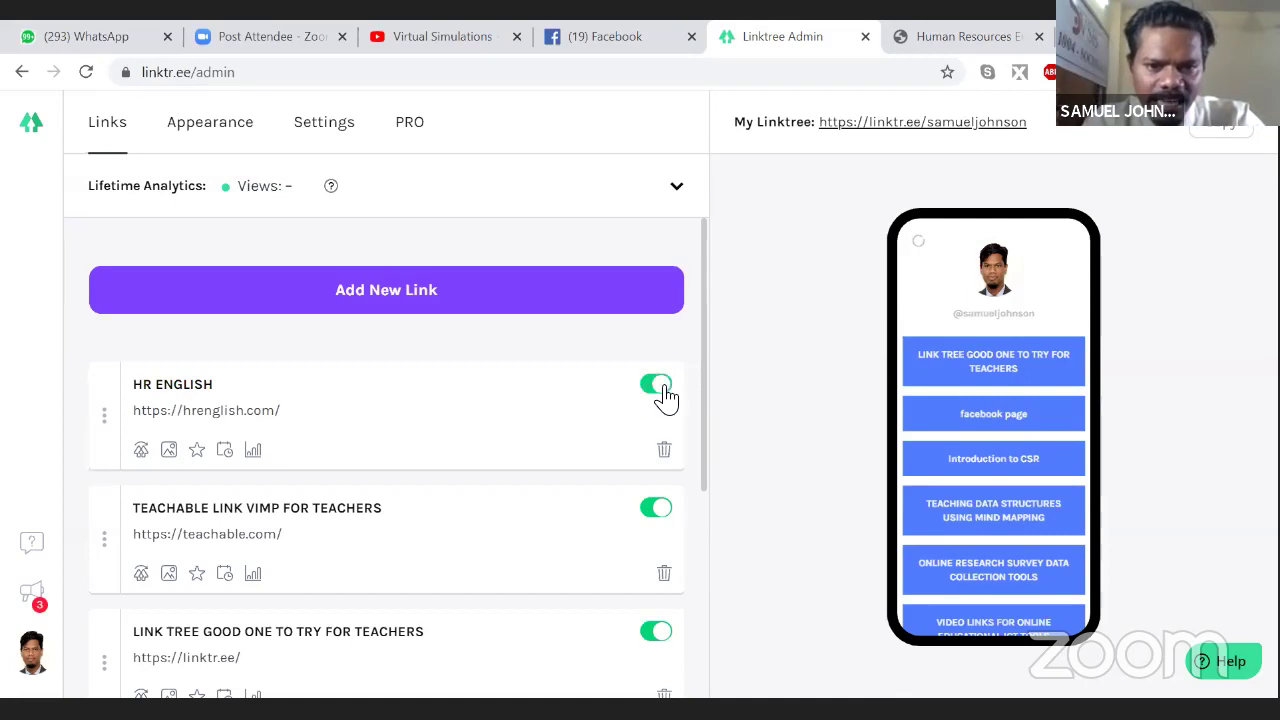
Step: Add another new link and enter the page owner's personal website address as its URL
{"action": "left_click", "coordinate": [410, 316]}
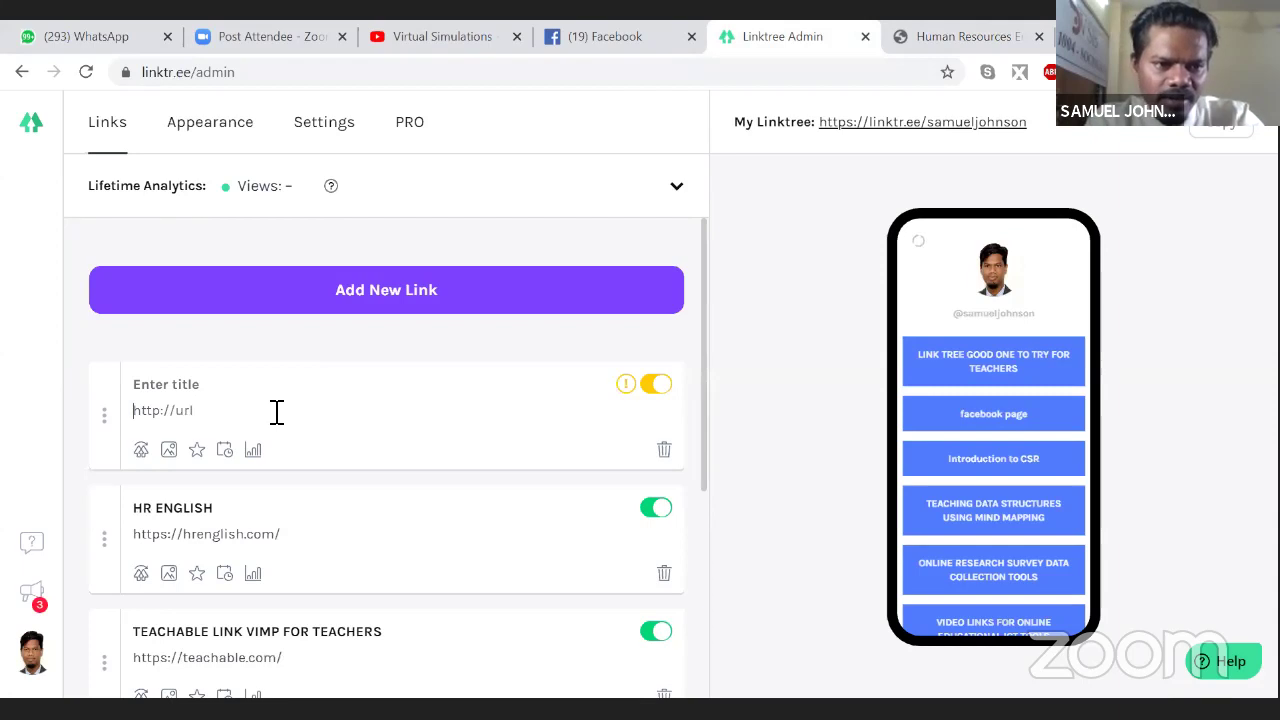
{"action": "type", "text": "www.SAMUE"}
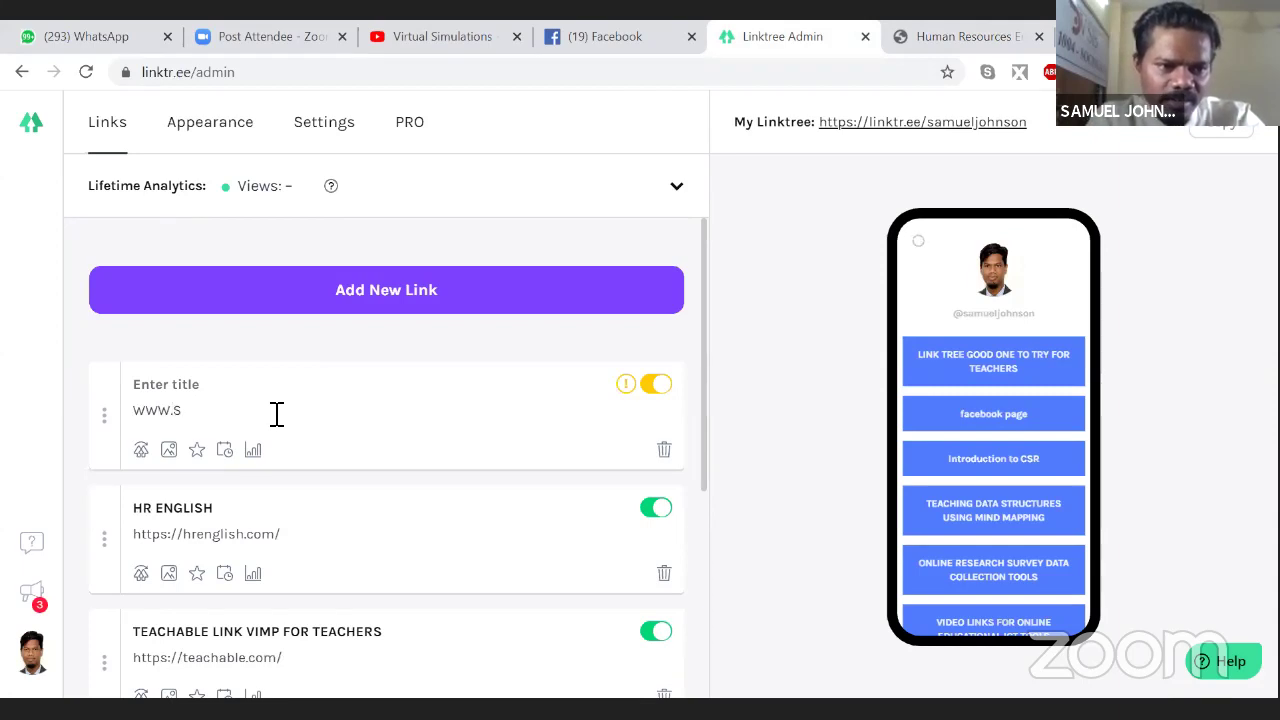
{"action": "key", "text": "BackSpace"}
{"action": "type", "text": "ww"}
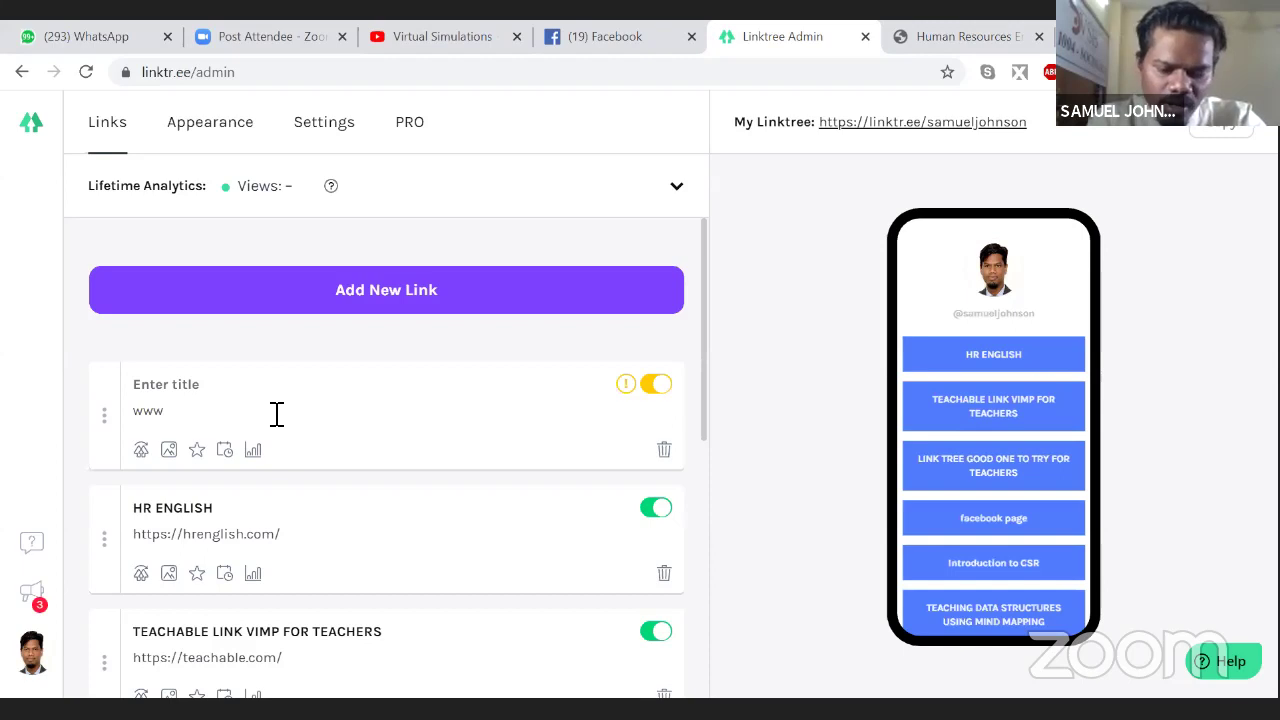
{"action": "type", "text": "samuohnson.in"}
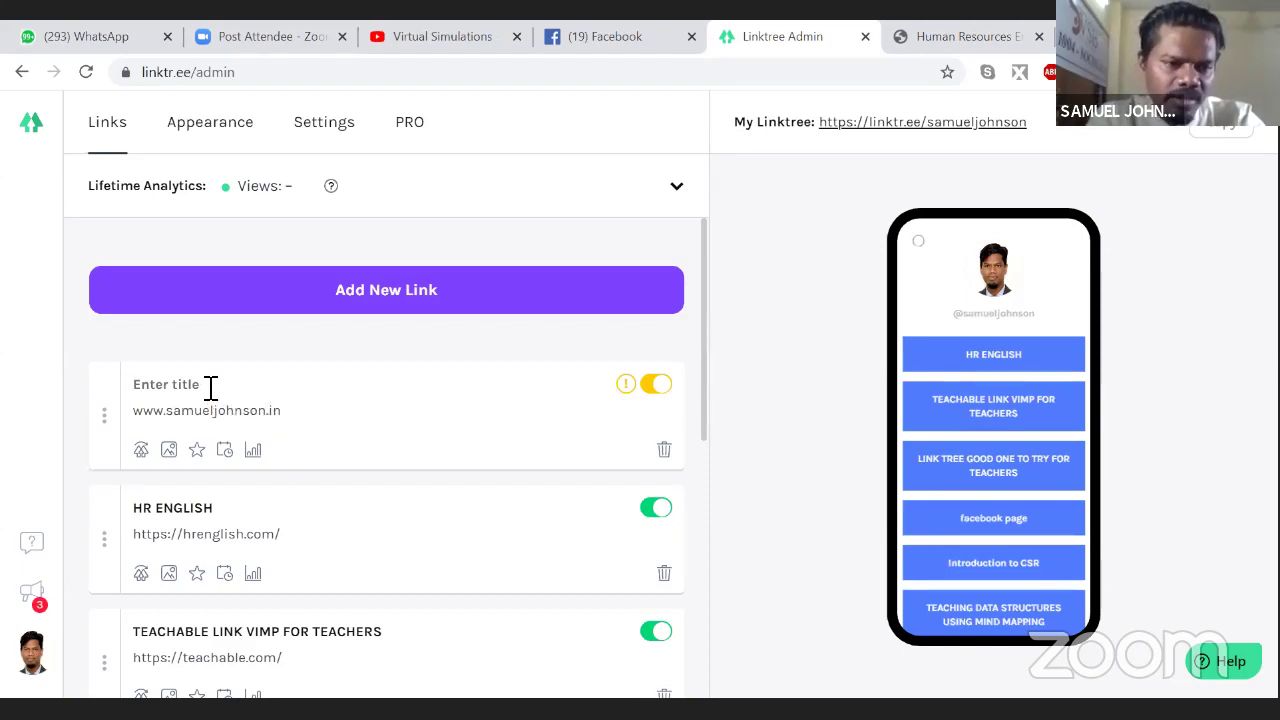
Step: Title the personal website link with the owner's full name followed by WEB SITE and toggle its visibility, leaving it switched on
{"action": "type", "text": "SAMUEL JOHNSO"}
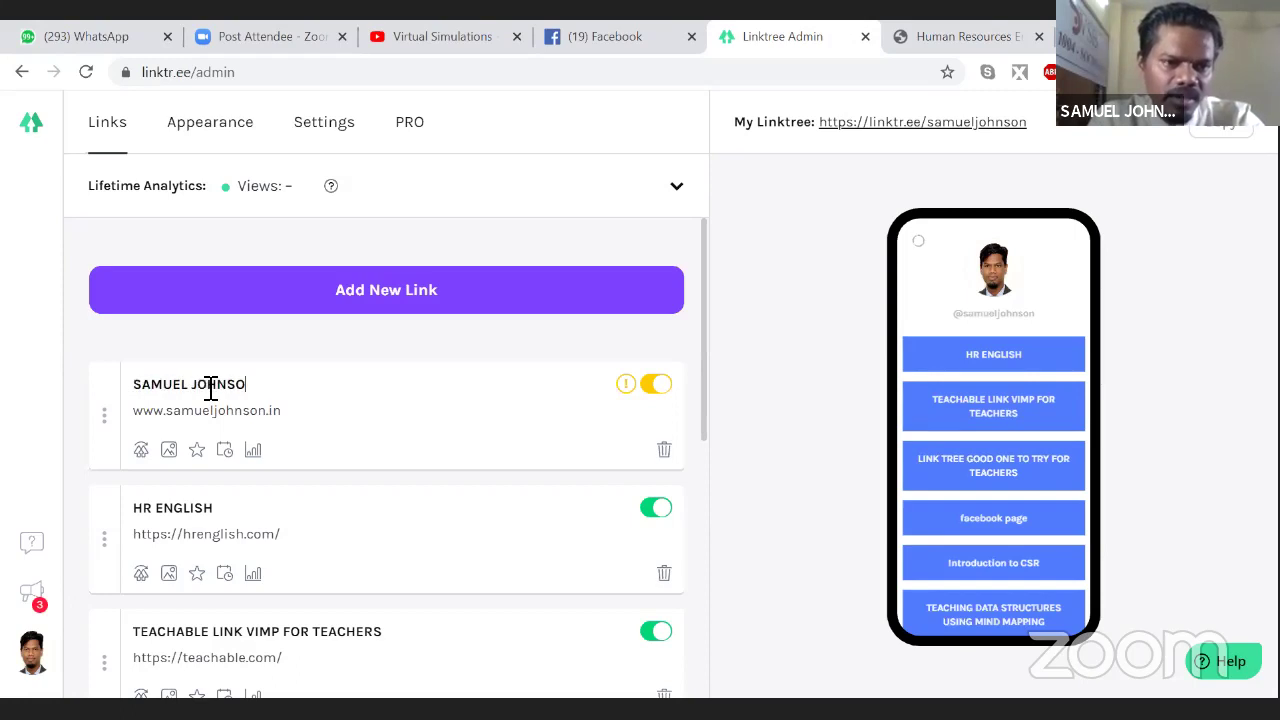
{"action": "type", "text": "N WEB SITE"}
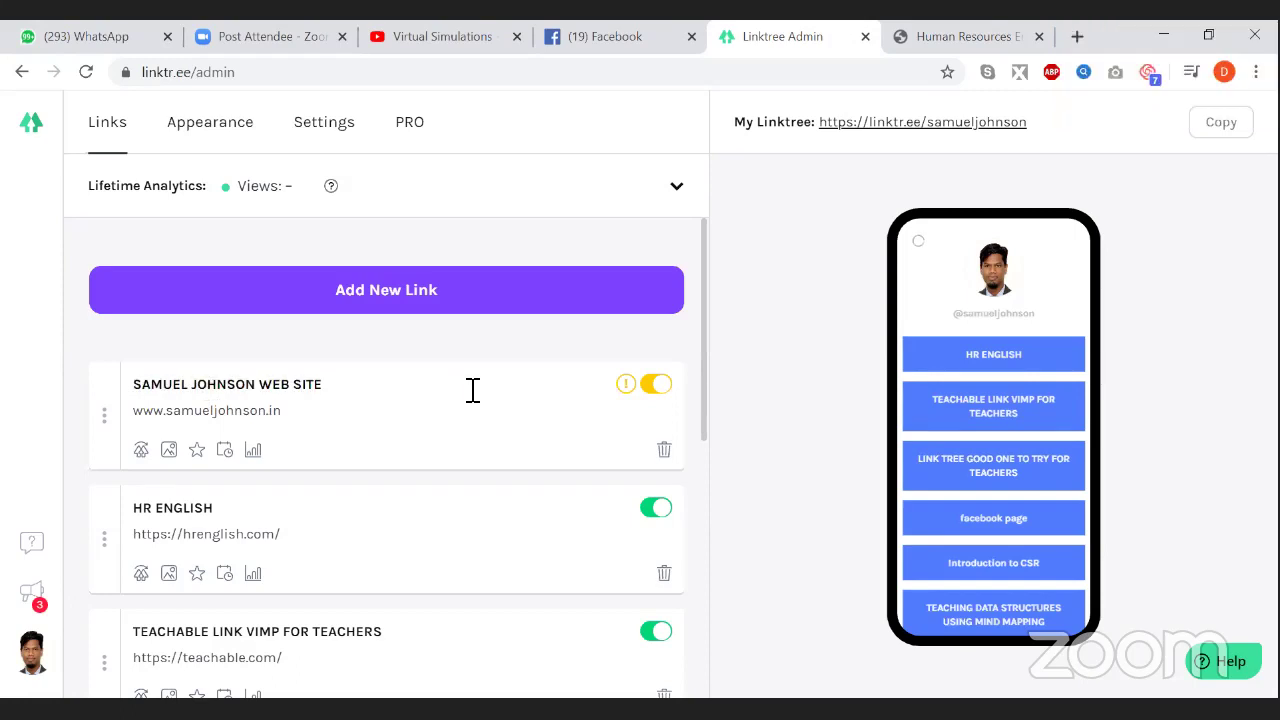
{"action": "left_click", "coordinate": [674, 393]}
{"action": "left_click", "coordinate": [662, 390]}
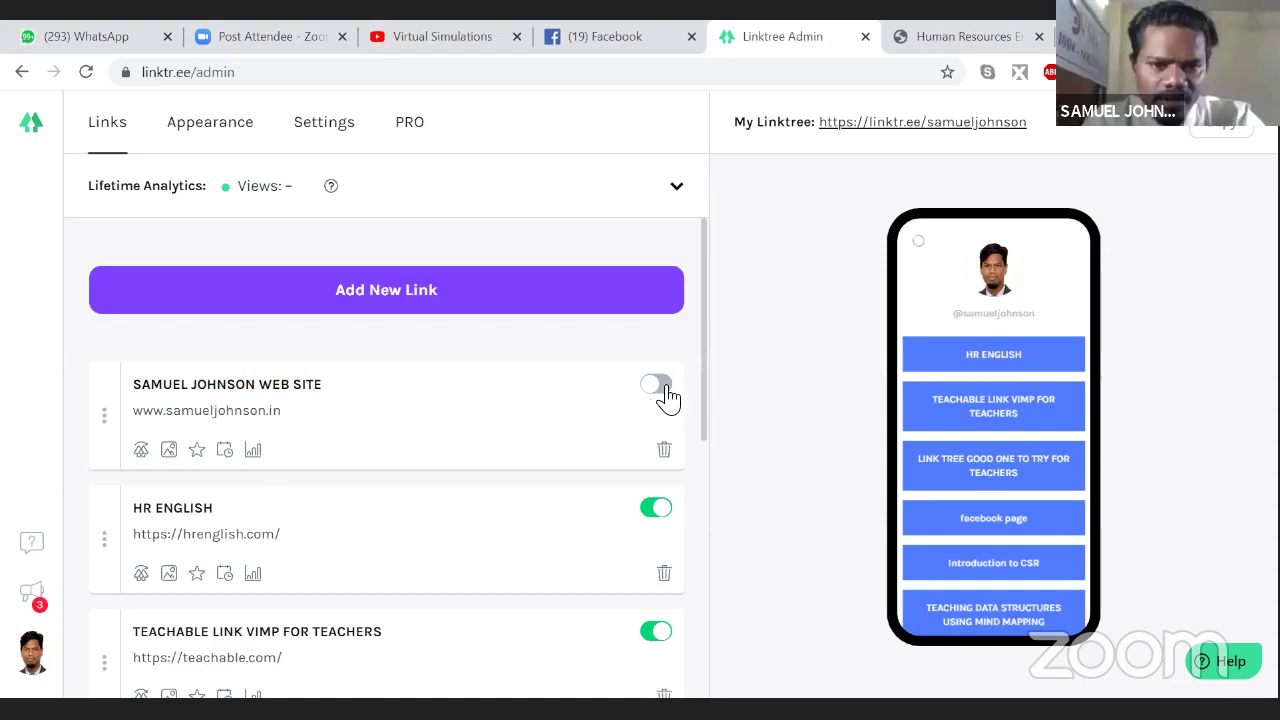
{"action": "left_click", "coordinate": [668, 396]}
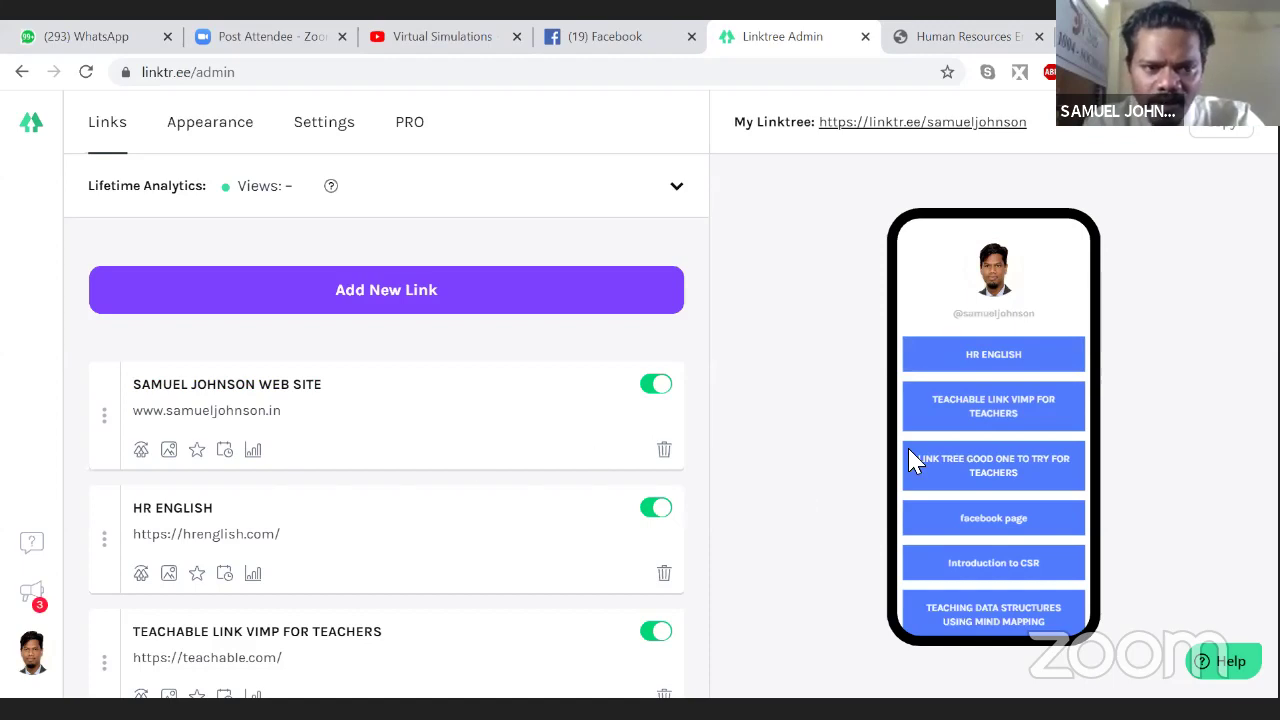
Step: Switch off the personal website link's visibility and delete the LOOM TOOL MUST FOR ALL TEACHERS link
{"action": "left_click", "coordinate": [655, 386]}
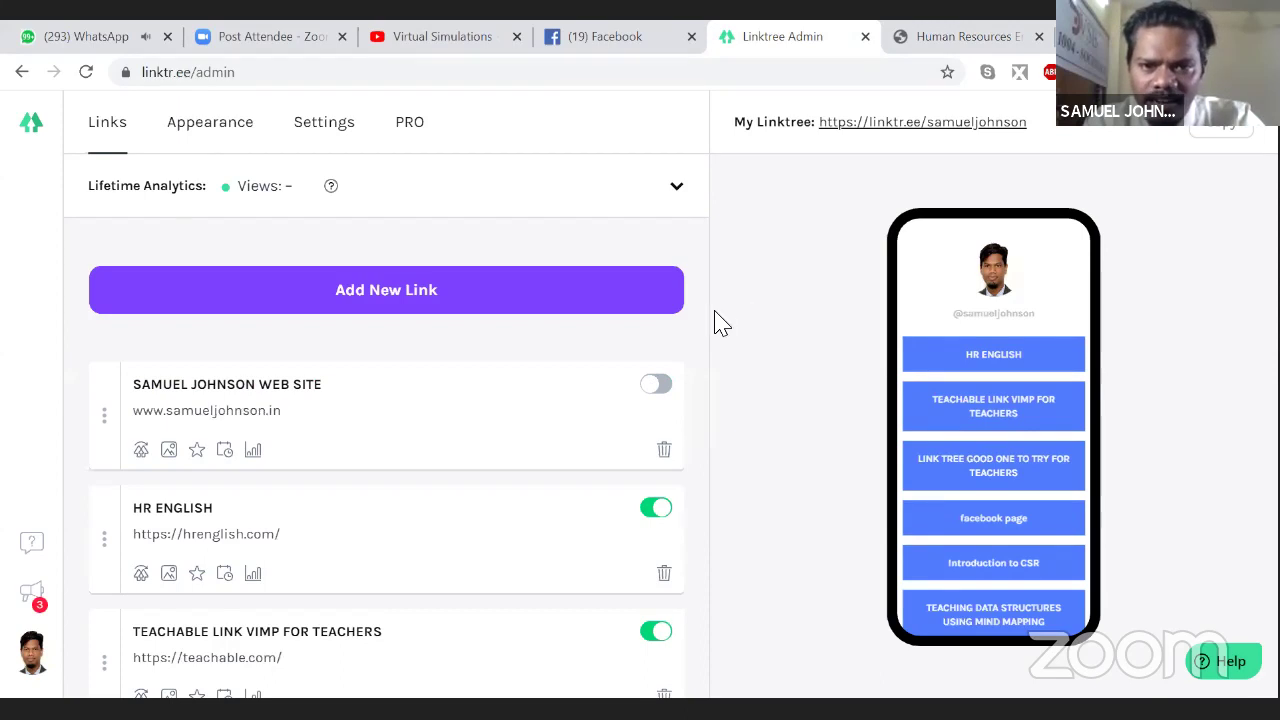
{"action": "scroll", "coordinate": [740, 560], "scroll_direction": "down", "scroll_amount": 7}
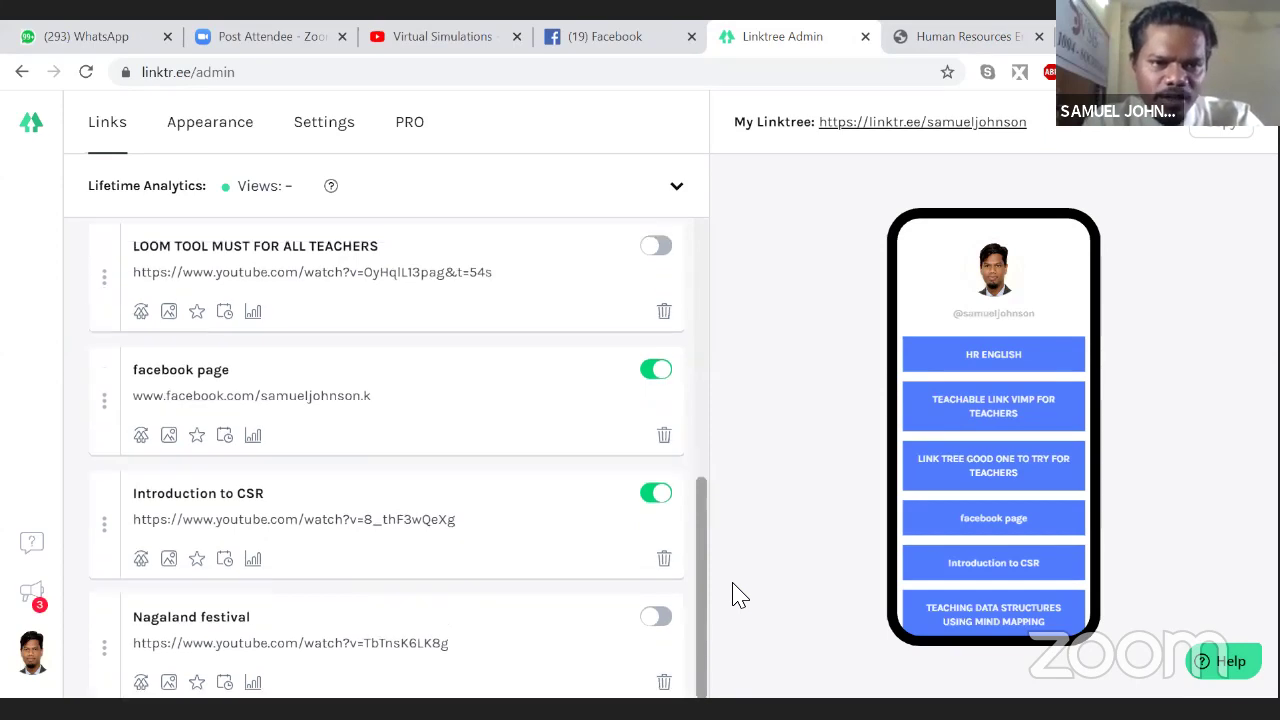
{"action": "left_click", "coordinate": [665, 314]}
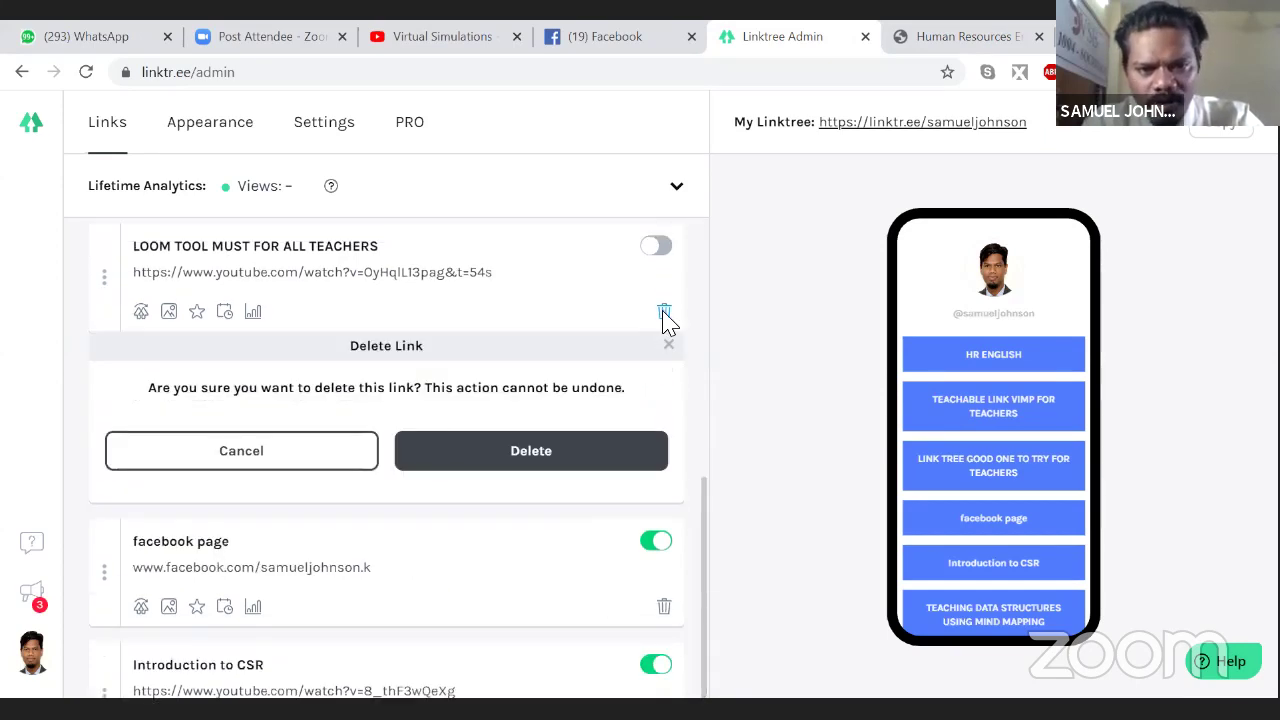
{"action": "left_click", "coordinate": [555, 456]}
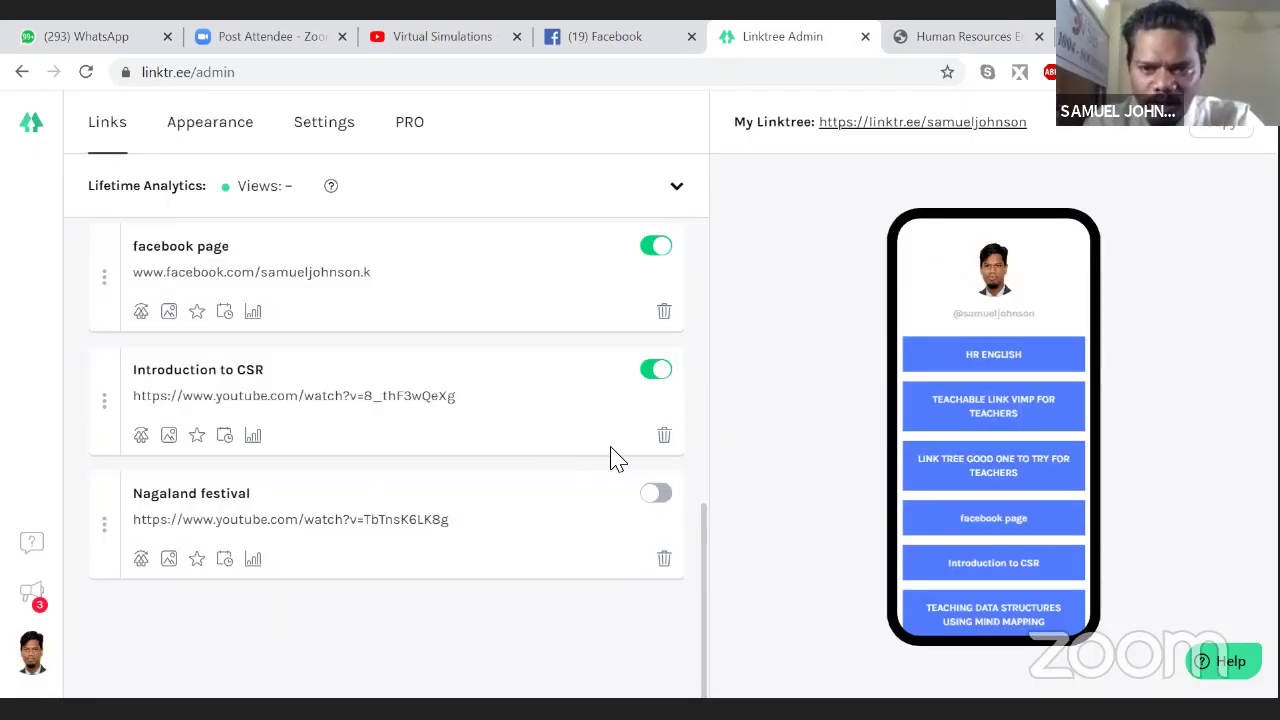
Step: Delete the Nagaland festival link and the ONLINE RESEARCH SURVEY DATA COLLECTION TOOLS link
{"action": "left_click_drag", "start_coordinate": [707, 548], "coordinate": [707, 595]}
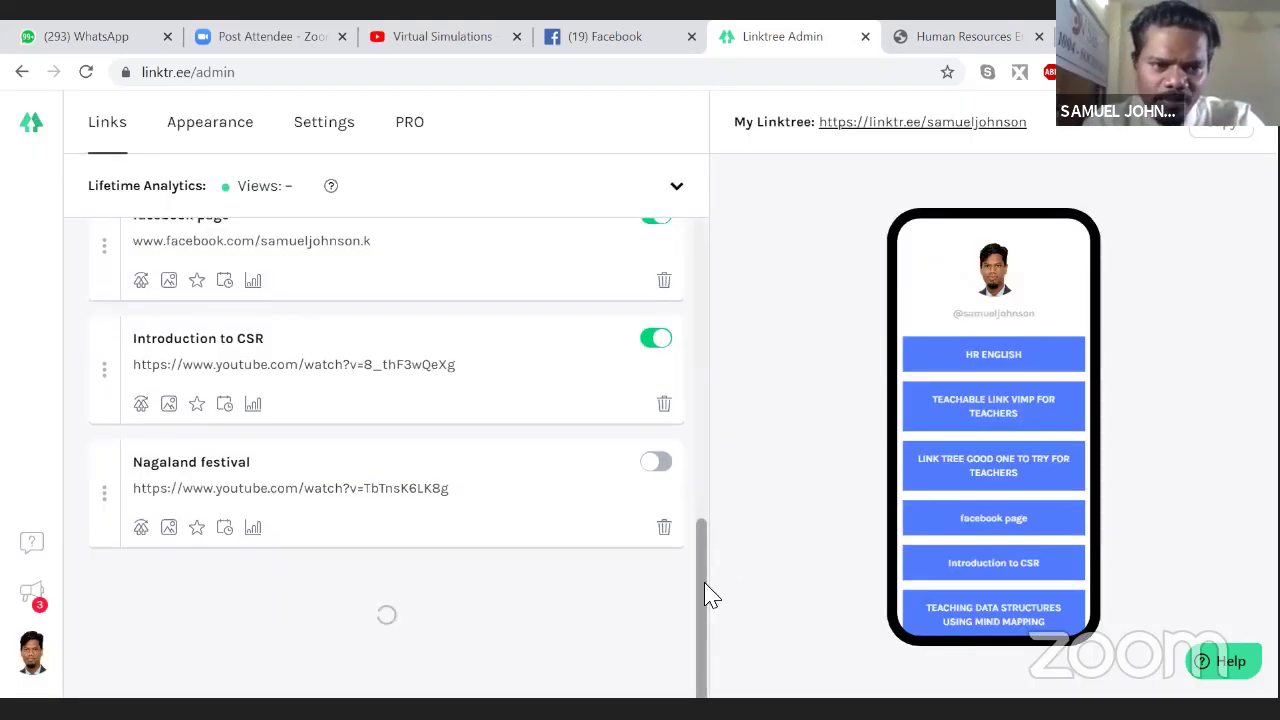
{"action": "left_click", "coordinate": [664, 527]}
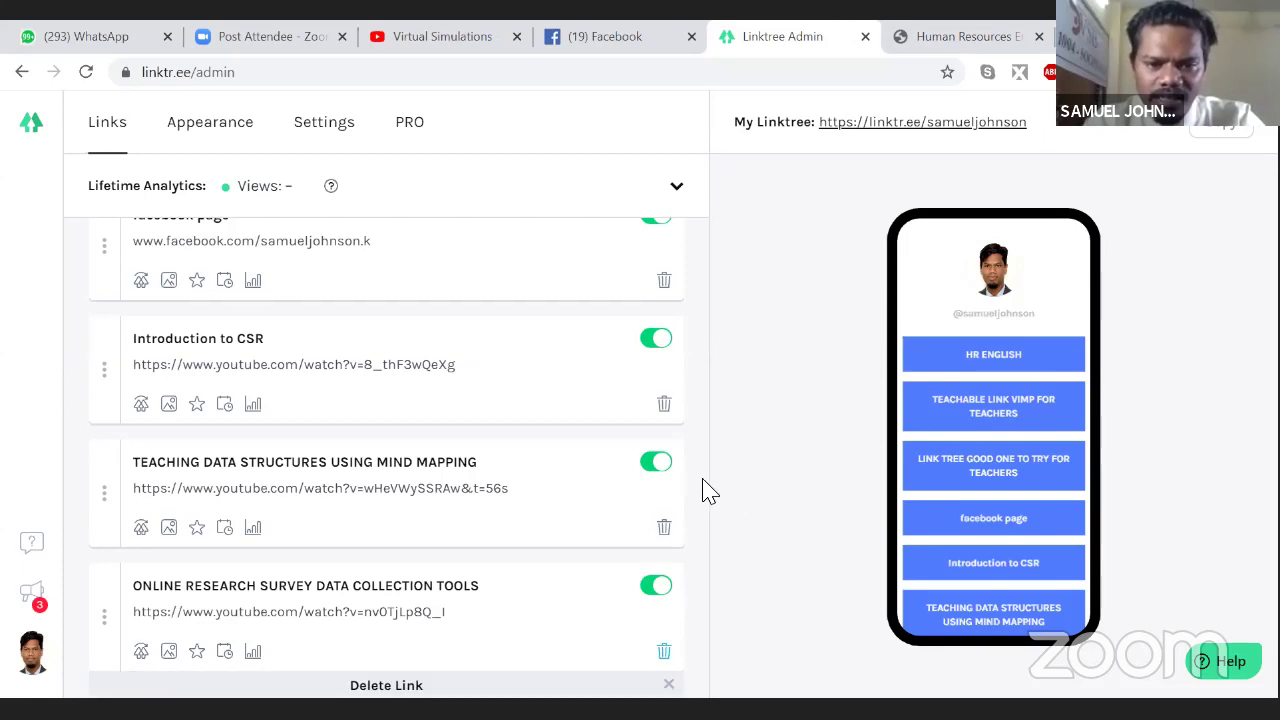
{"action": "scroll", "coordinate": [708, 490], "scroll_direction": "down", "scroll_amount": 5}
{"action": "scroll", "coordinate": [720, 540], "scroll_direction": "up", "scroll_amount": 4}
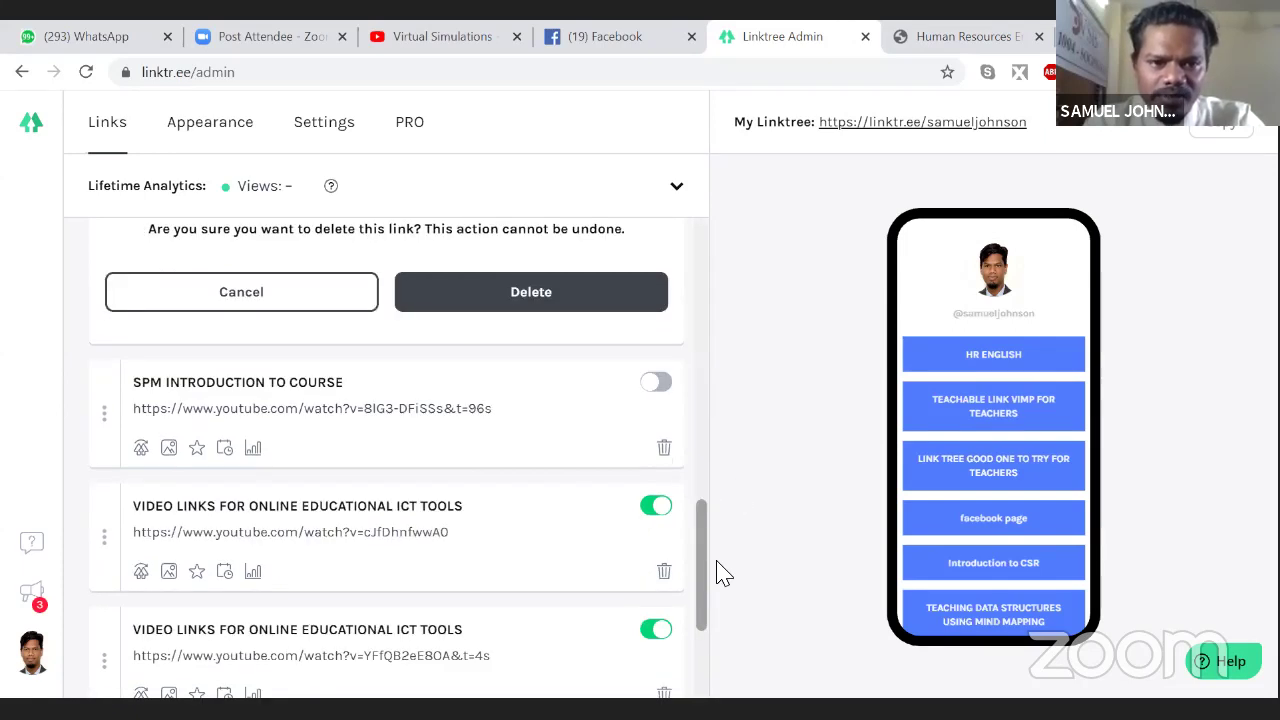
{"action": "scroll", "coordinate": [722, 578], "scroll_direction": "up", "scroll_amount": 1}
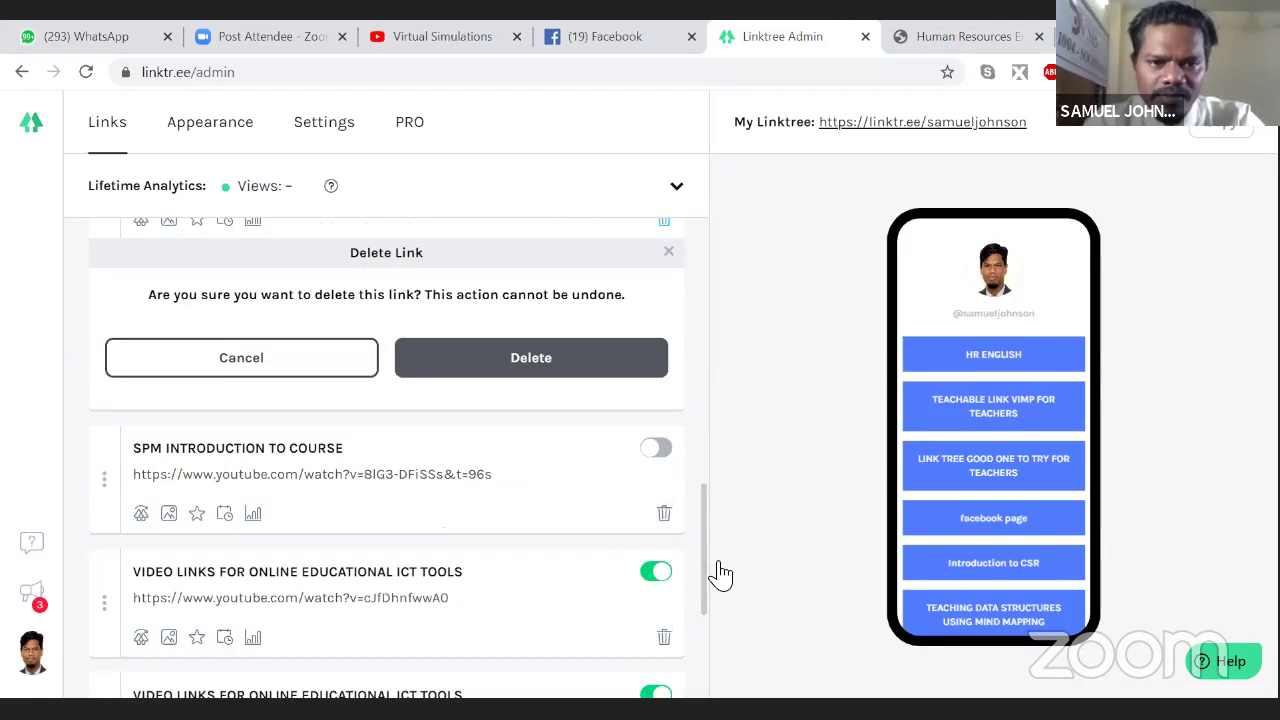
{"action": "left_click", "coordinate": [588, 368]}
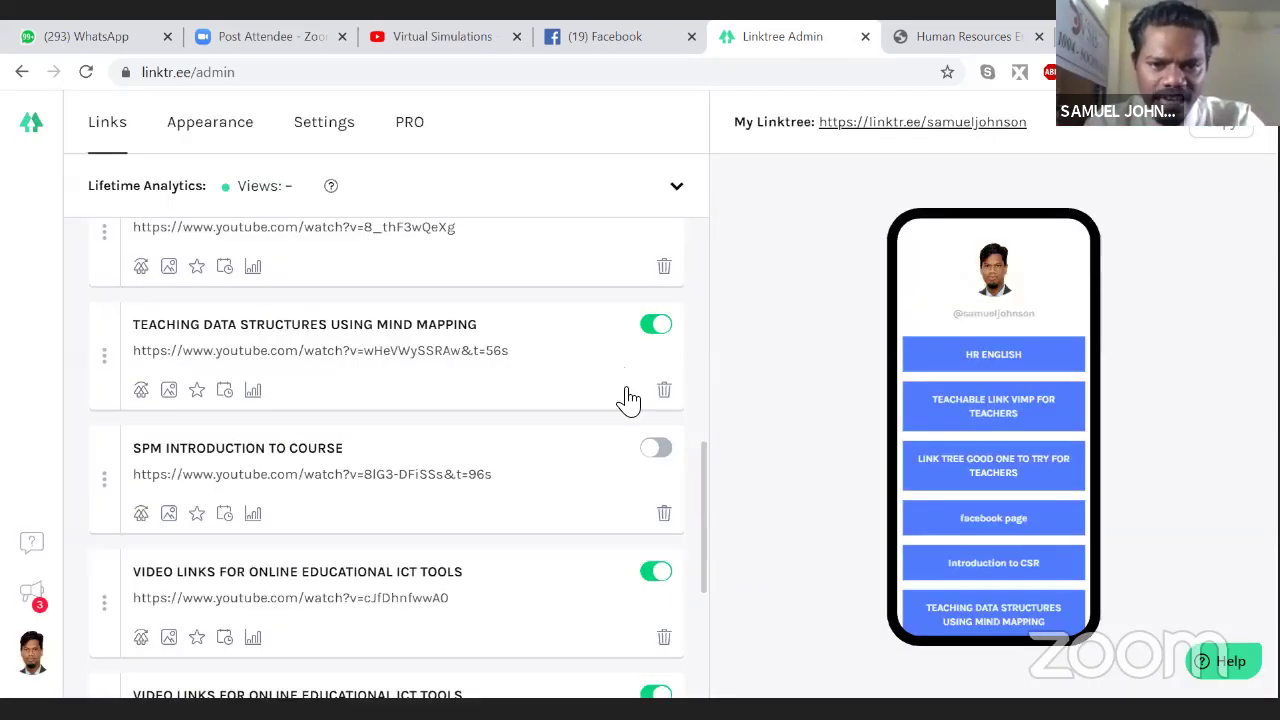
Step: Delete the TEACHING DATA STRUCTURES USING MIND MAPPING link and the SPM INTRODUCTION TO COURSE link
{"action": "left_click", "coordinate": [666, 395]}
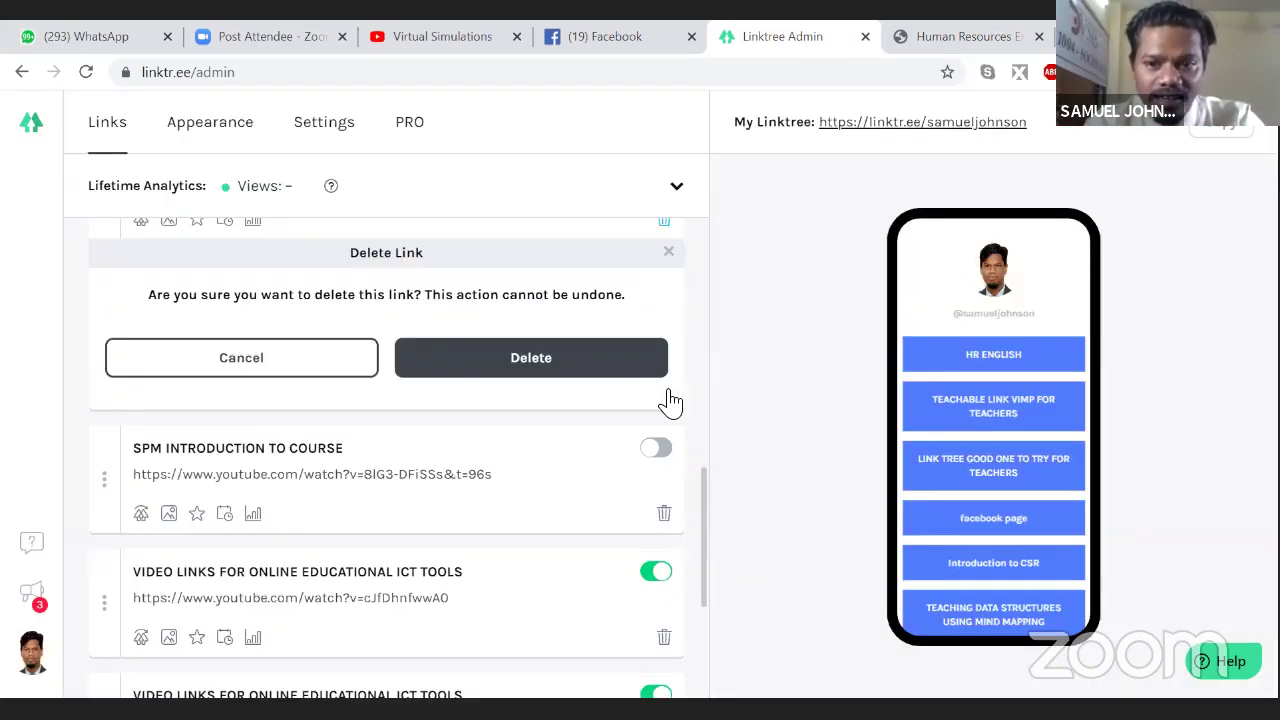
{"action": "left_click", "coordinate": [582, 366]}
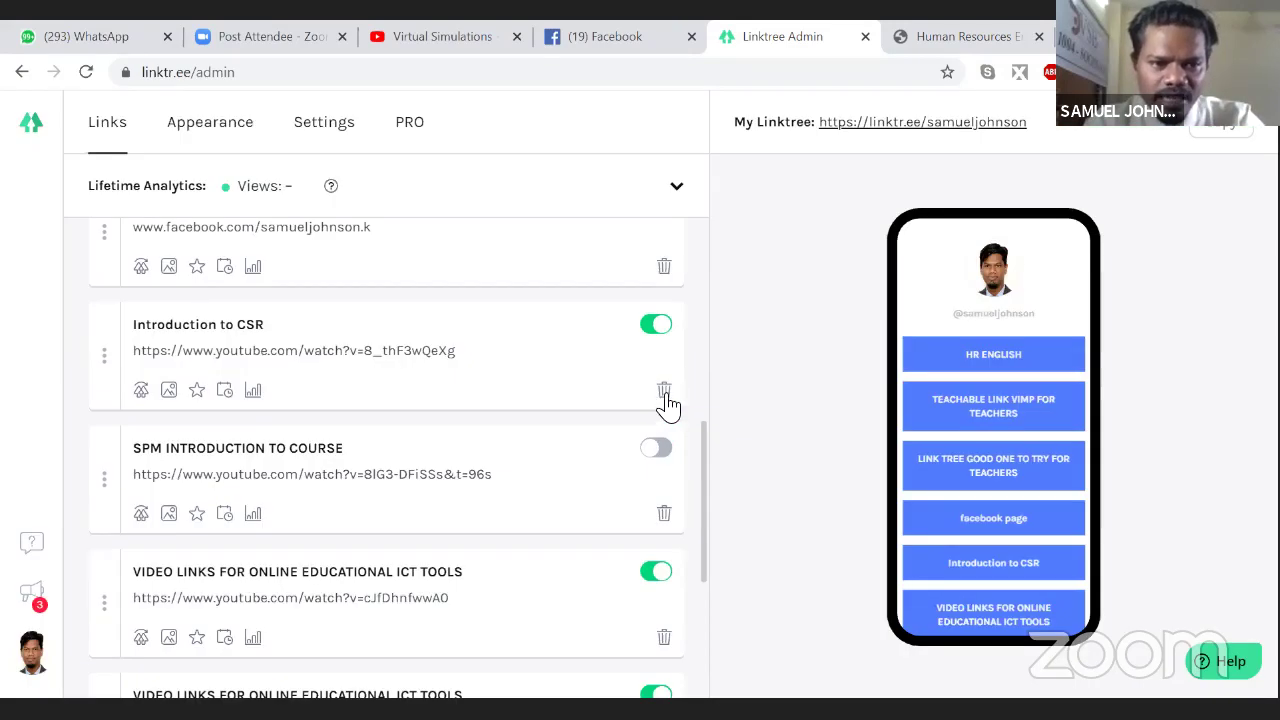
{"action": "left_click", "coordinate": [664, 516]}
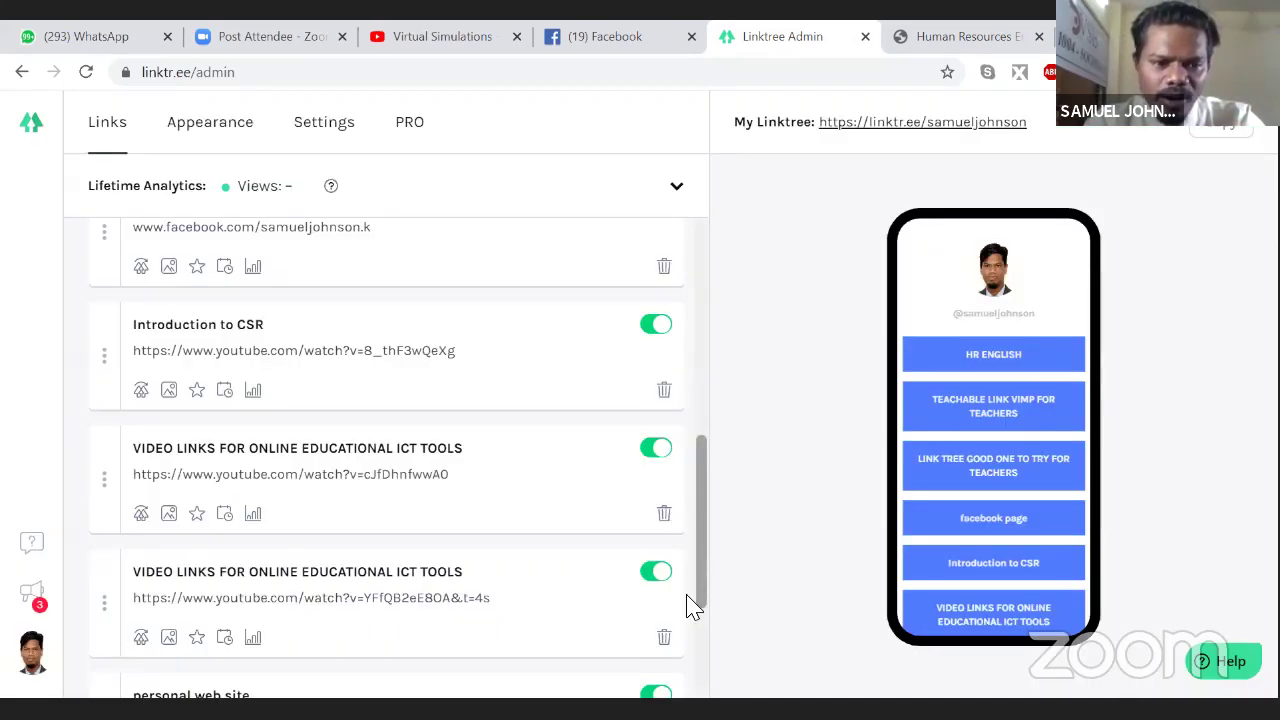
Step: Select the full public page address shown beside My Linktree
{"action": "scroll", "coordinate": [690, 605], "scroll_direction": "down", "scroll_amount": 3}
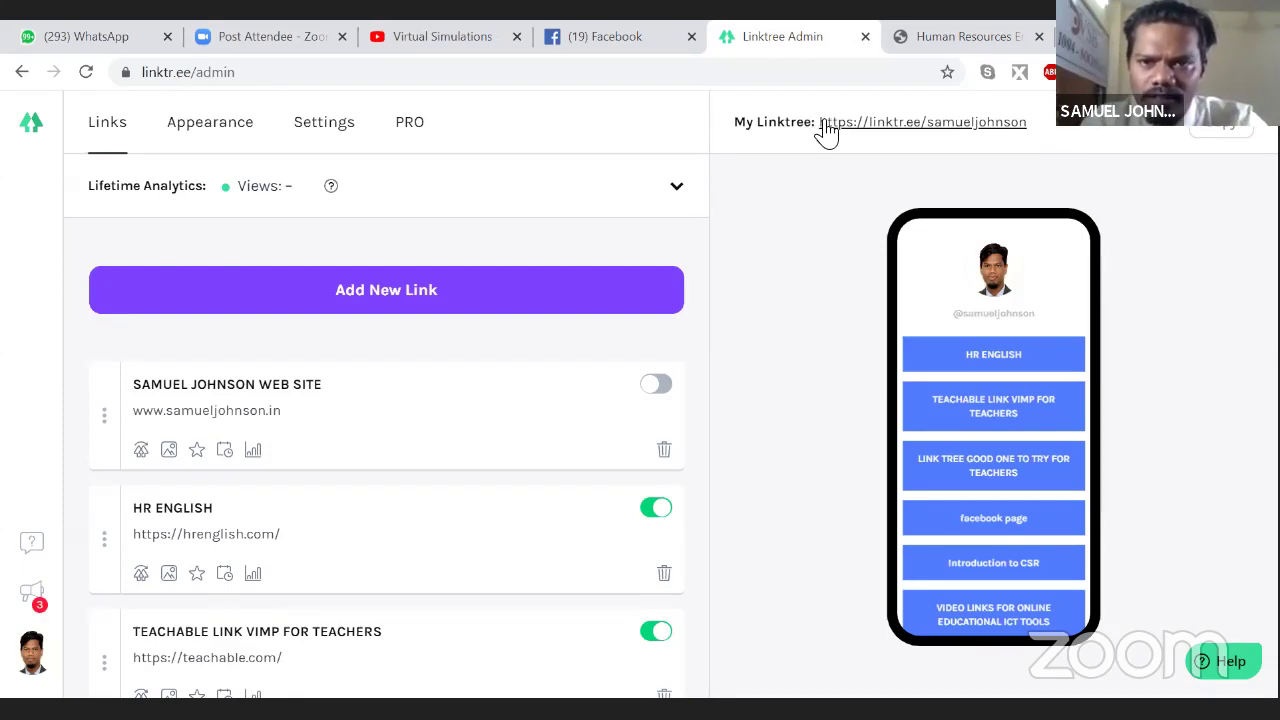
{"action": "left_click_drag", "start_coordinate": [824, 122], "coordinate": [1078, 145]}
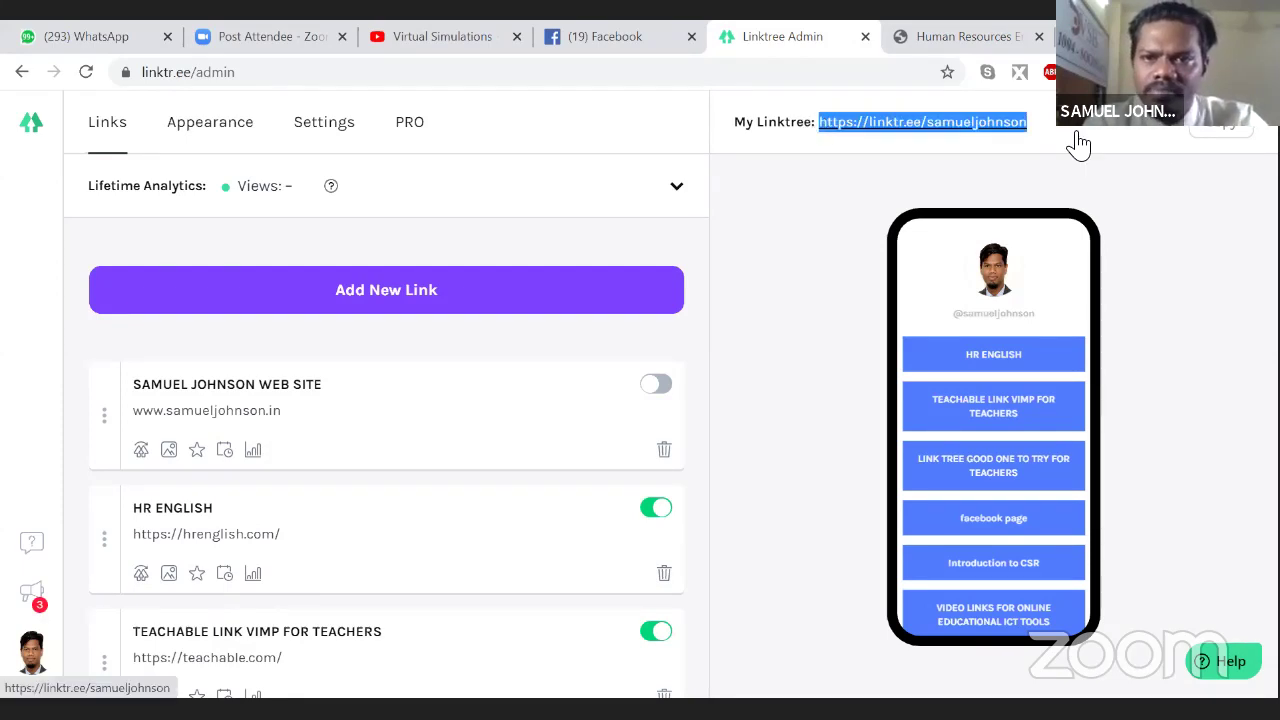